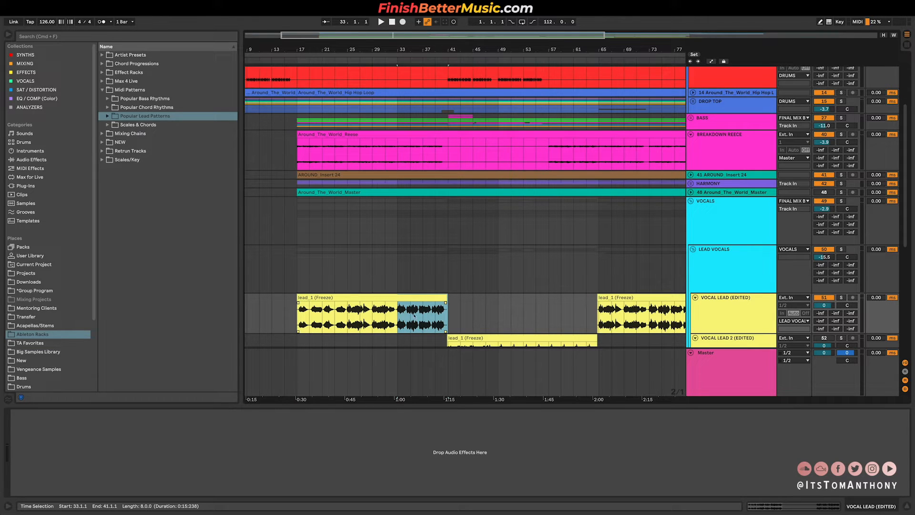
- Select bars 41 to 53 on the first VOCAL LEAD track, followed by bars 49 to 57 of the KICK clip
scroll(308, 320, down, 3)
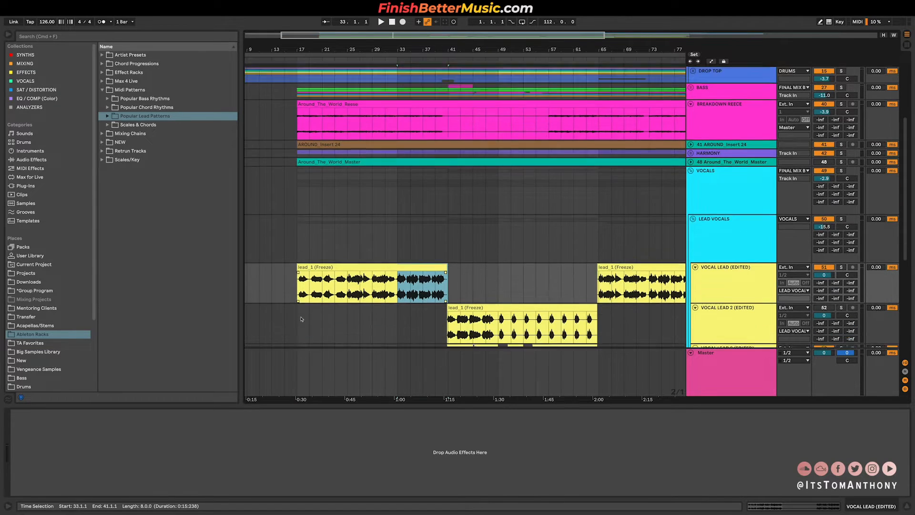
drag(297, 289, 523, 279)
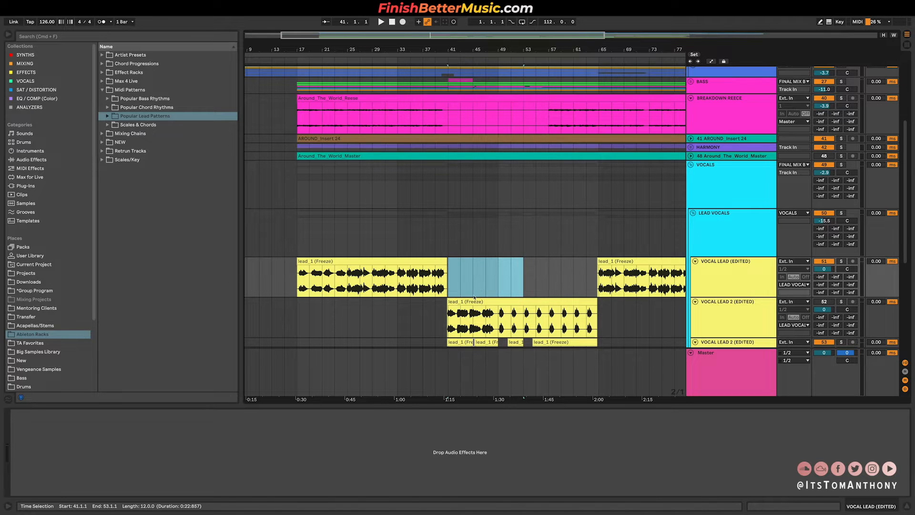
scroll(469, 297, down, 2)
scroll(473, 300, up, 10)
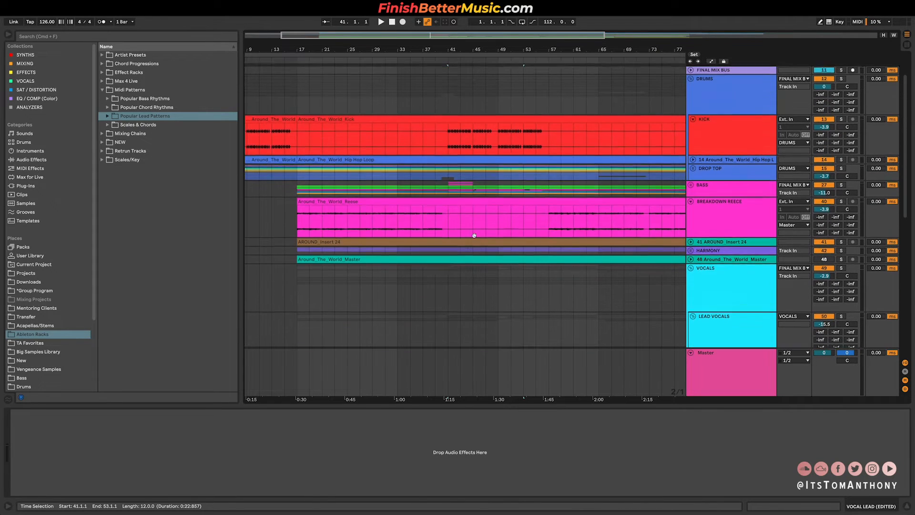
drag(447, 144, 548, 138)
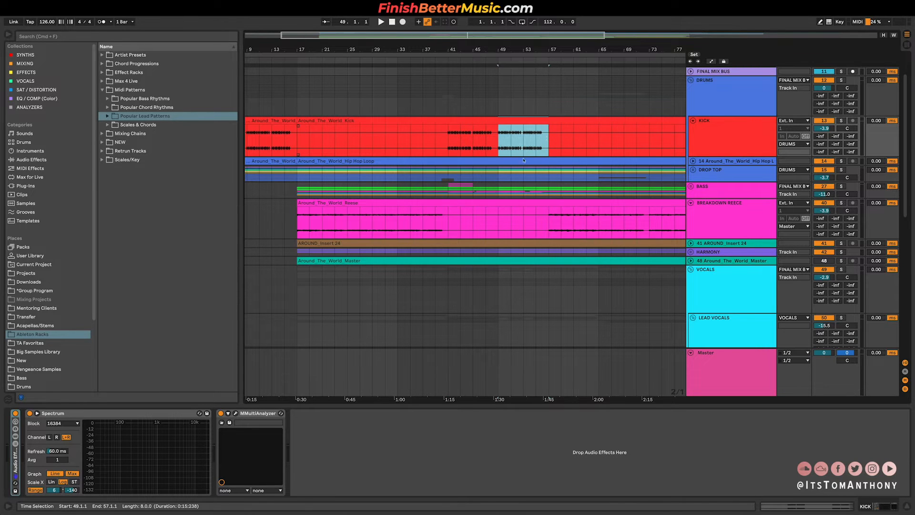
scroll(429, 215, down, 3)
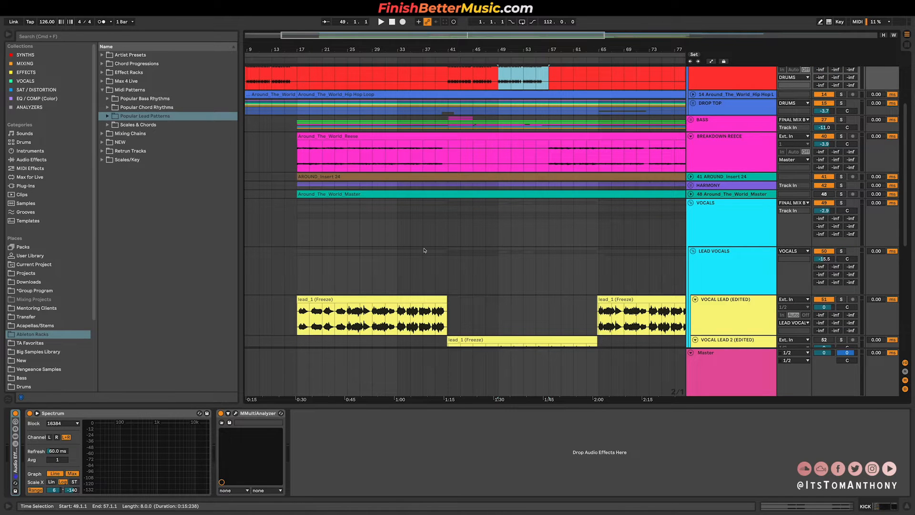
- Switch to the Slap House Sample Pack folder in Finder and preview Slap House Rhythm 1.mid
key(super+Tab)
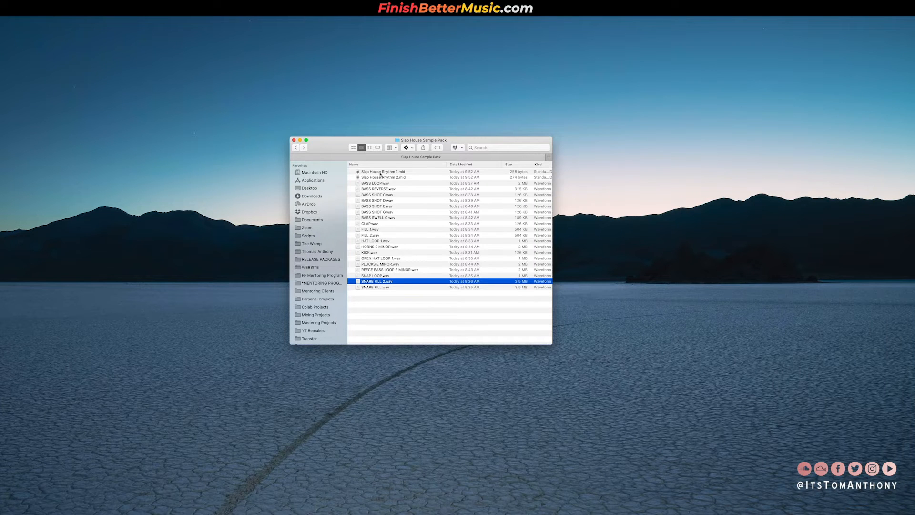
click(380, 172)
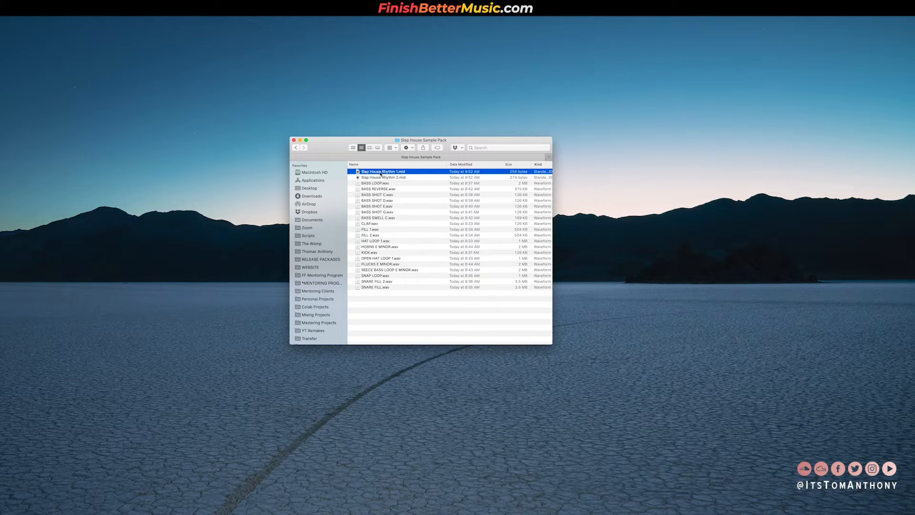
key(space)
key(space)
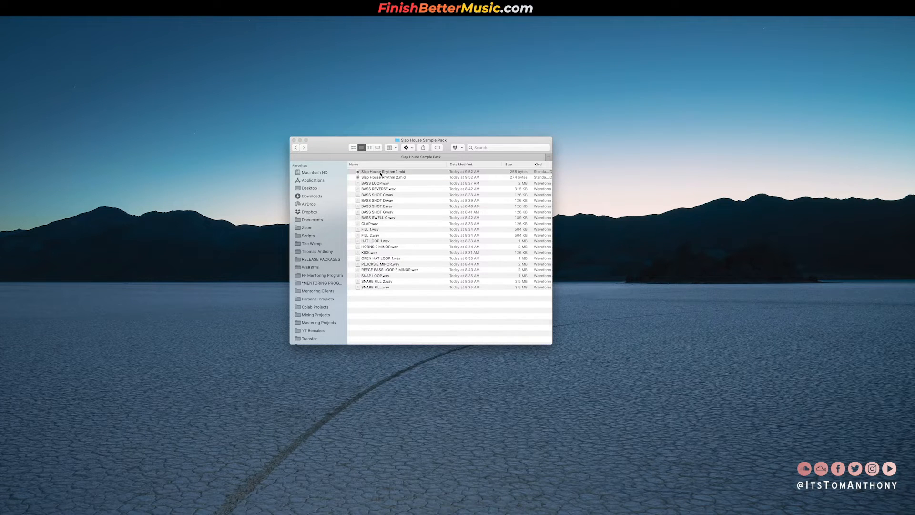
key(ctrl+Up)
key(ctrl+Up)
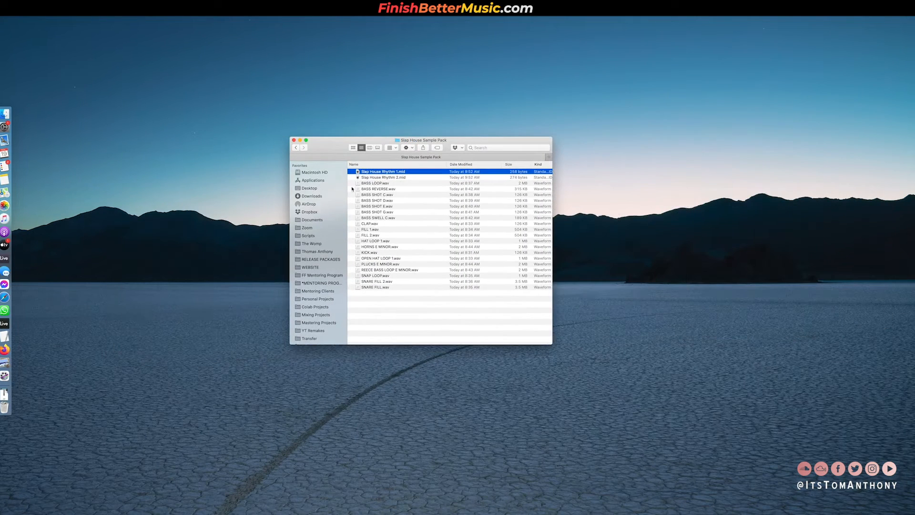
- Audition the pack's bass samples, starting with BASS LOOP.wav and continuing through BASS REVERSE.wav and the BASS SHOT files
click(385, 184)
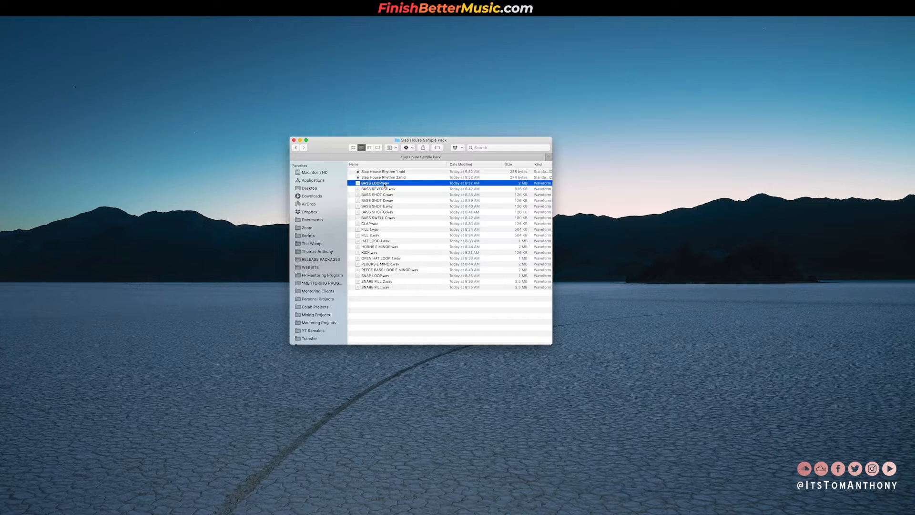
key(space)
key(Down)
key(Down)
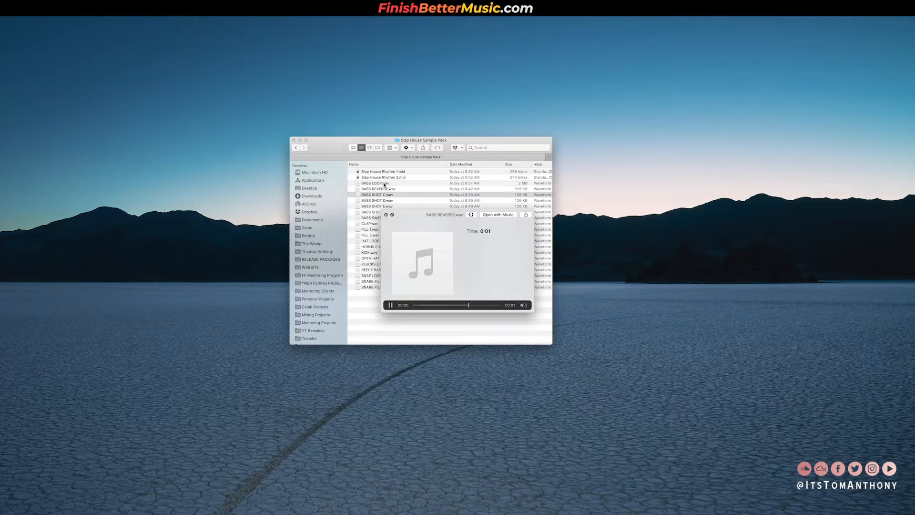
key(Down)
key(Down)
key(space)
- Audition the pack's samples from CLAP.wav through the fills, hats, horns, kick and plucks to REECE BASS LOOP E MINOR.wav
click(364, 225)
key(space)
key(Down)
key(Down)
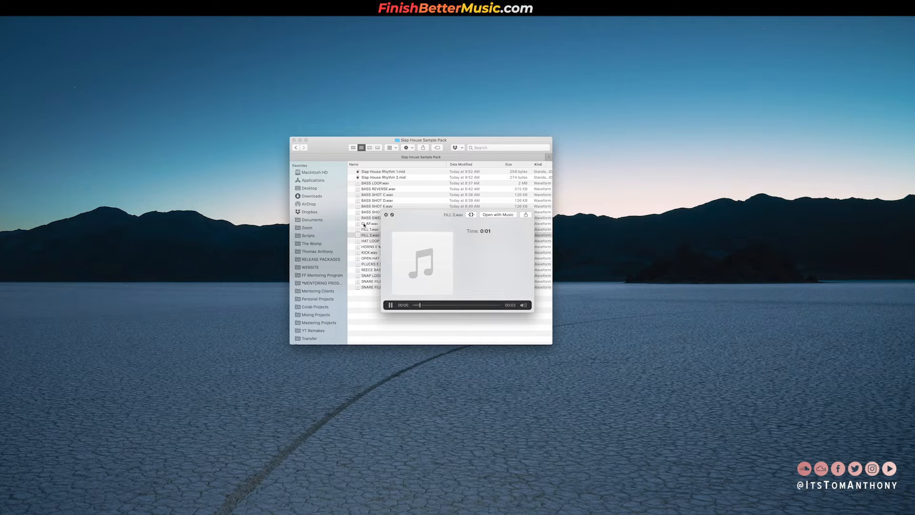
key(Down)
key(Down)
key(Down)
key(Down)
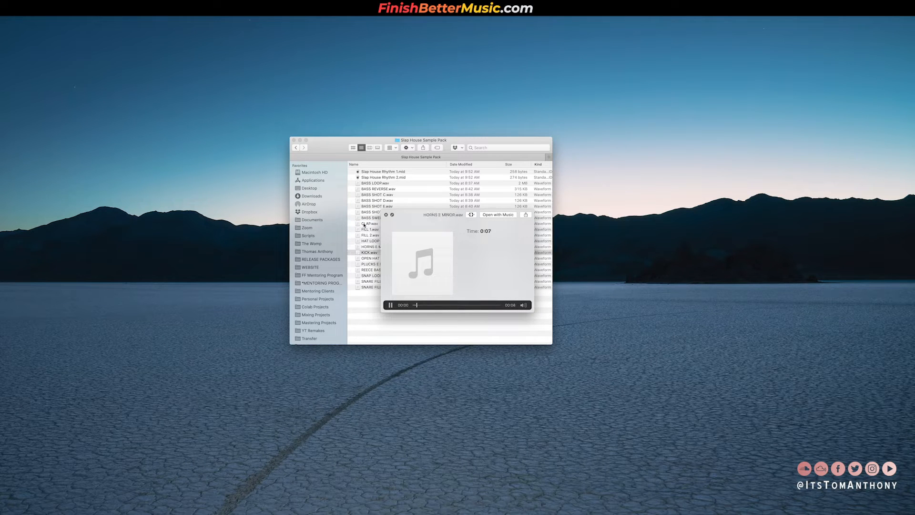
key(Down)
key(Down)
key(Down)
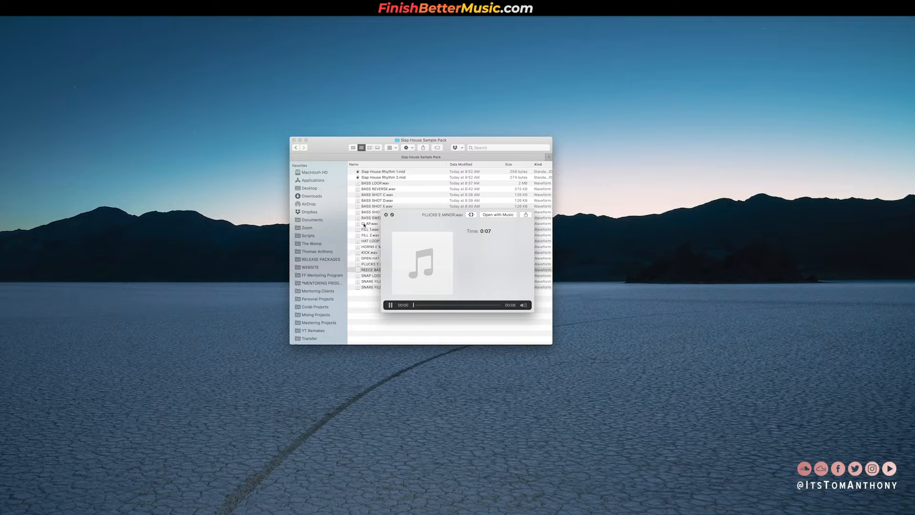
key(space)
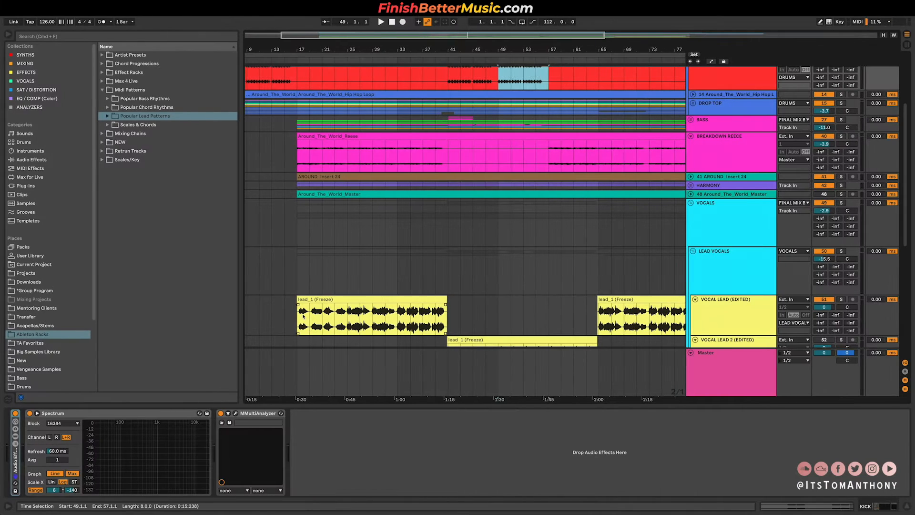
- Back in Ableton Live, play the arrangement from bar 17, where the lead vocal begins, and stop after a few bars
click(309, 312)
key(space)
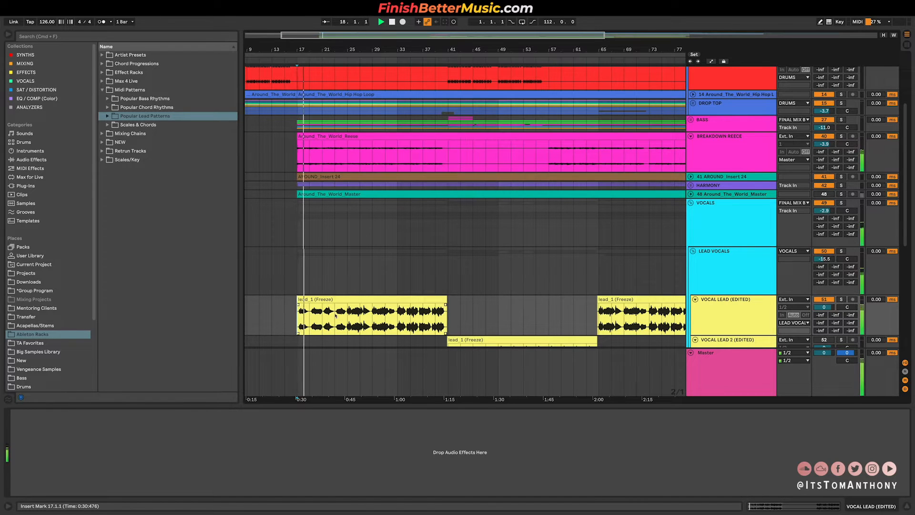
scroll(336, 316, down, 3)
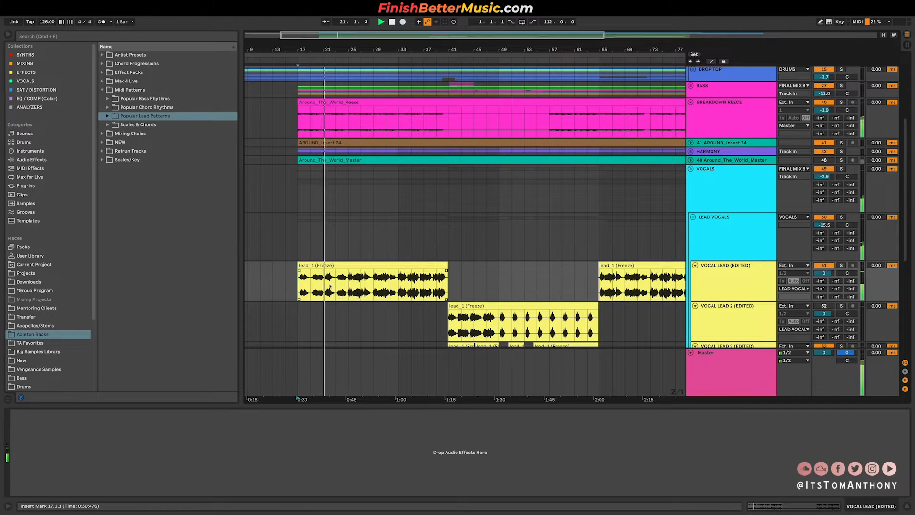
scroll(330, 287, down, 3)
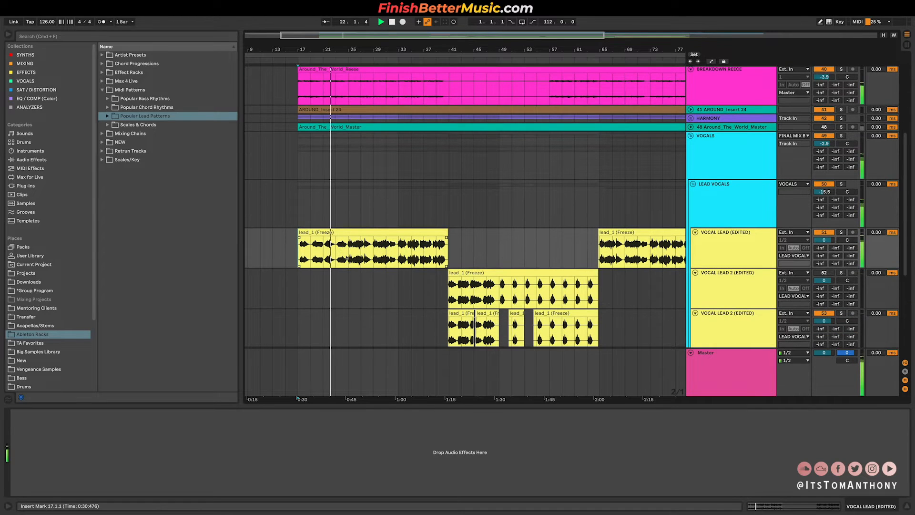
key(space)
- Play the lead vocal section from bar 25, and restart playback from bar 33
click(347, 258)
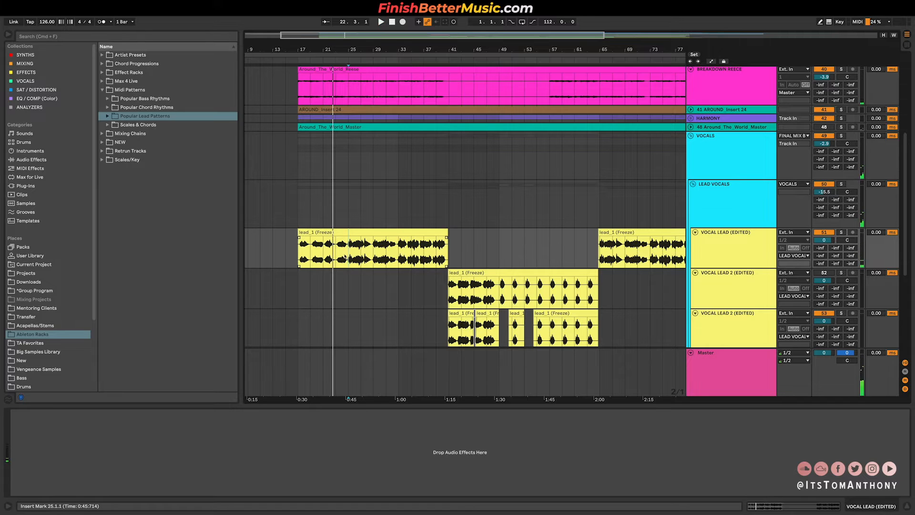
key(space)
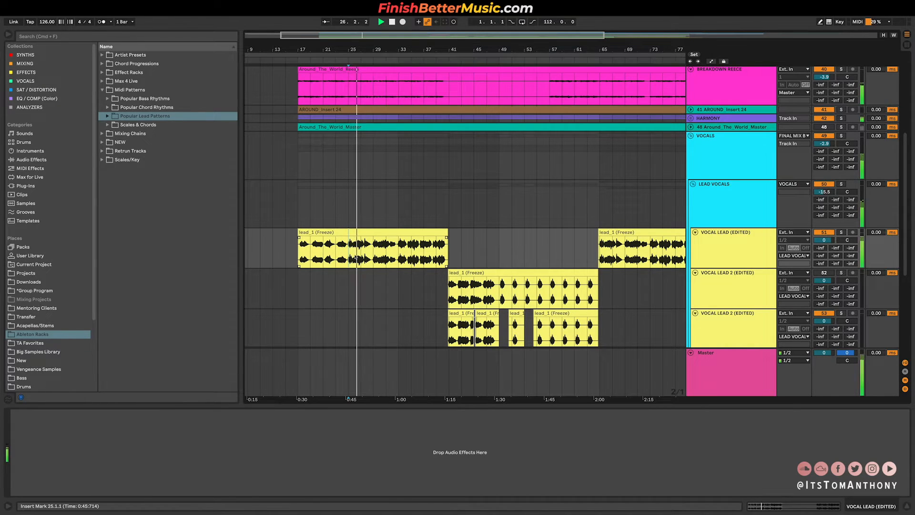
click(395, 253)
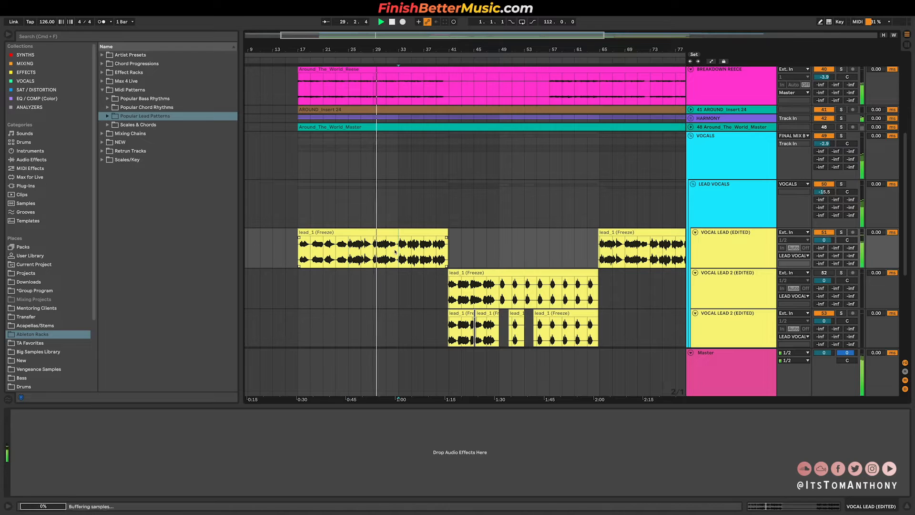
key(space)
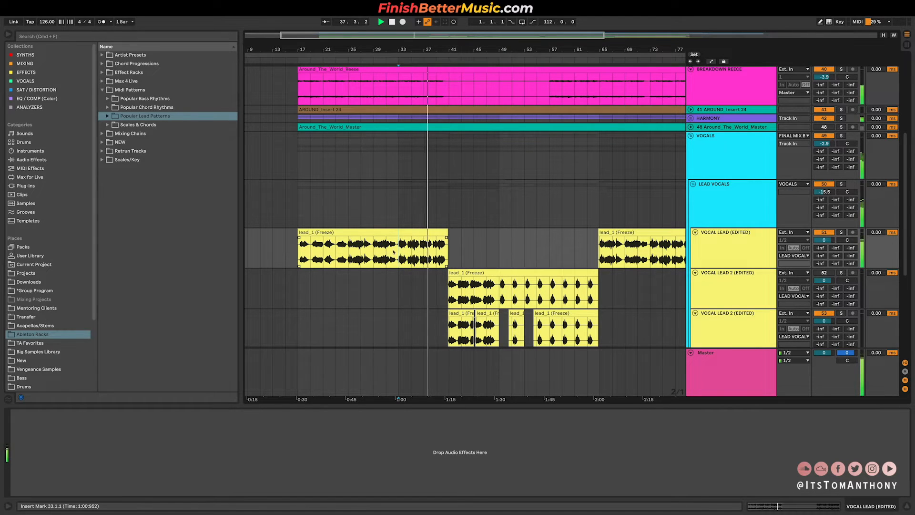
- Listen to the transition into the VOCAL LEAD 2 clips around bar 41 in closer view, and stop playback
click(447, 248)
key(plus)
key(plus)
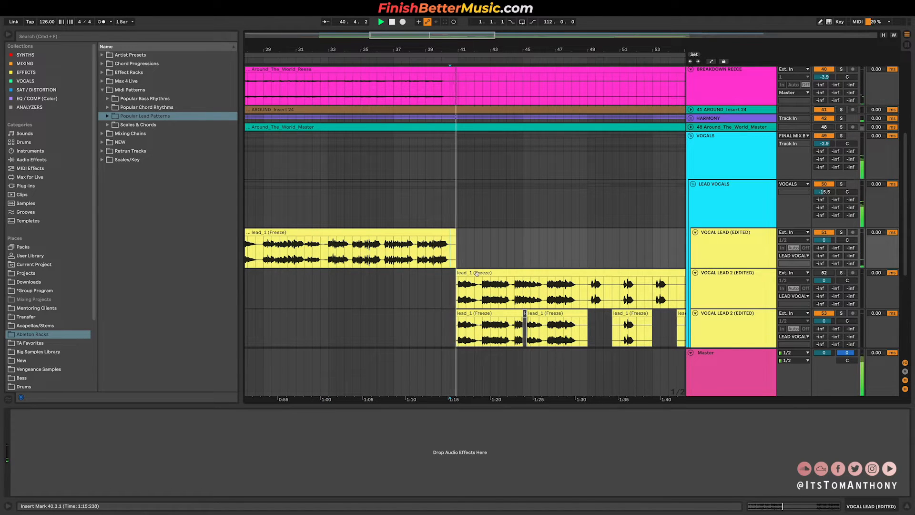
key(minus)
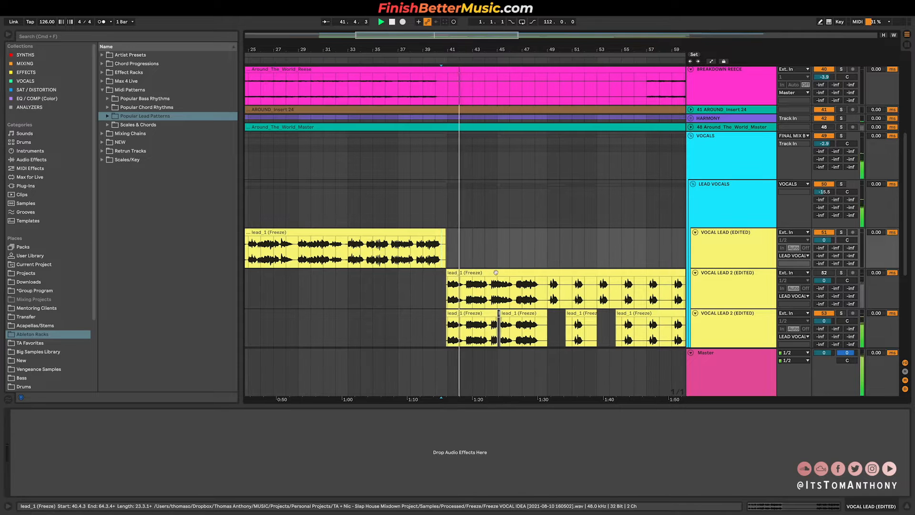
scroll(501, 273, right, 1)
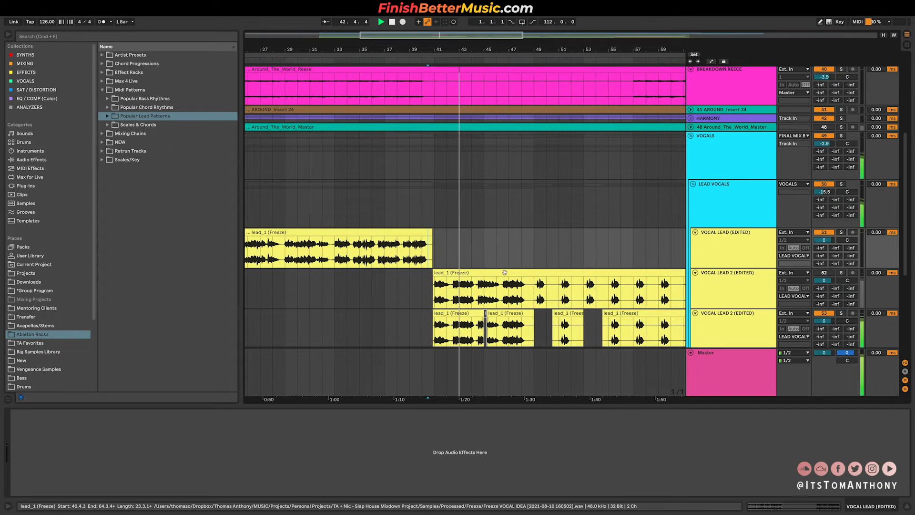
scroll(510, 274, down, 1)
key(space)
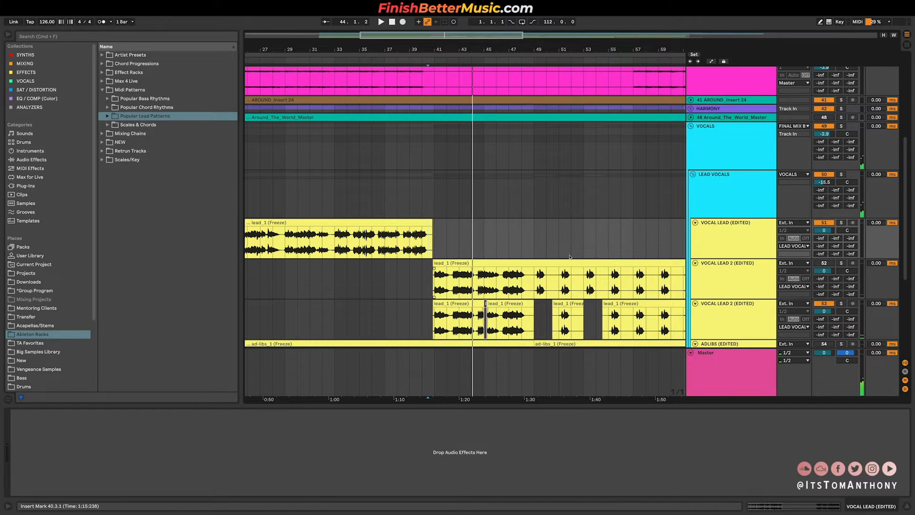
- Play the arrangement from bar 49 while examining the VOCAL LEAD 2 and ADLIBS tracks, and stop playback
click(535, 246)
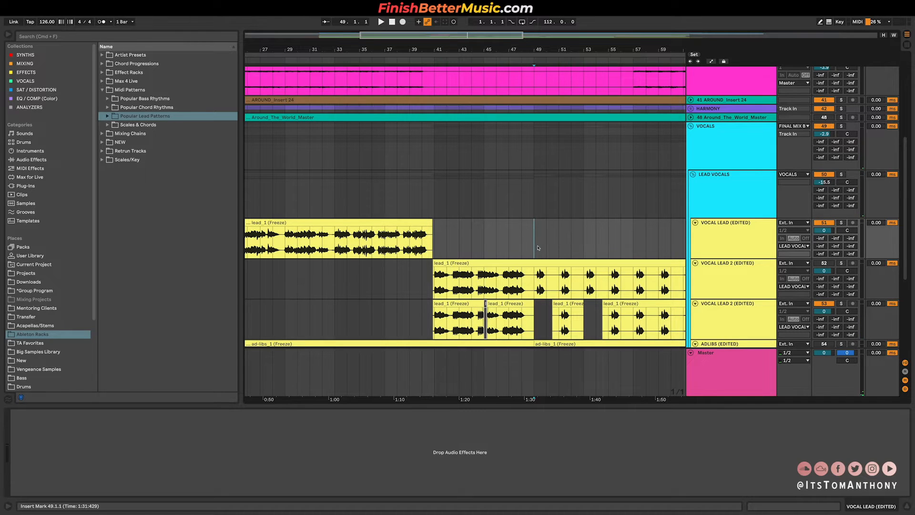
scroll(537, 246, down, 1)
scroll(538, 246, up, 3)
scroll(538, 266, down, 3)
key(space)
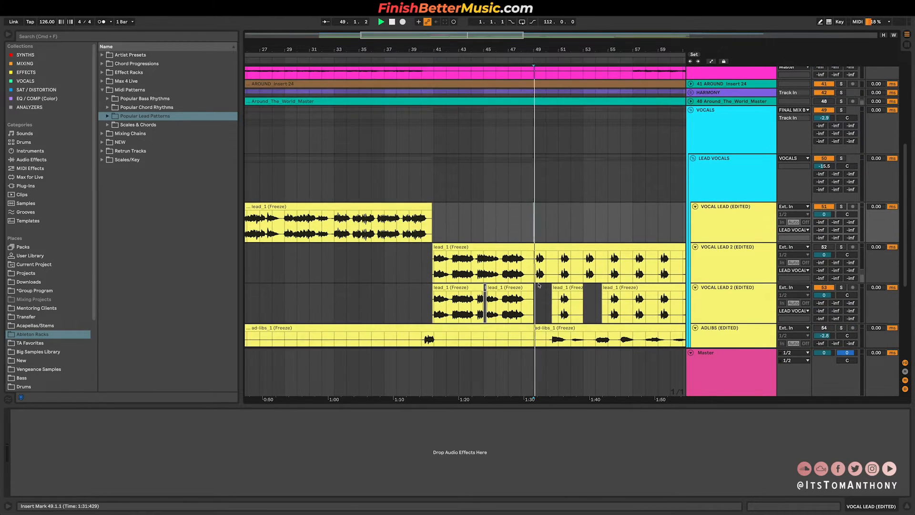
scroll(542, 282, down, 2)
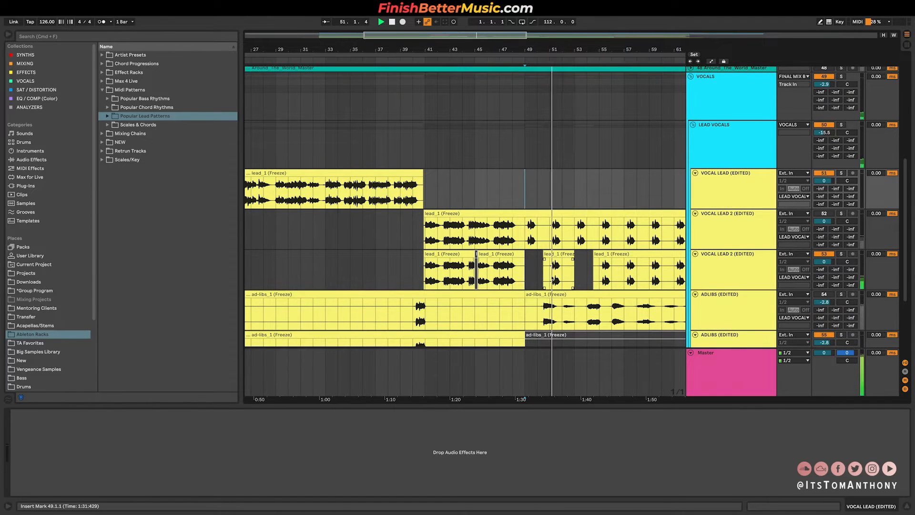
scroll(552, 279, up, 1)
scroll(553, 279, up, 3)
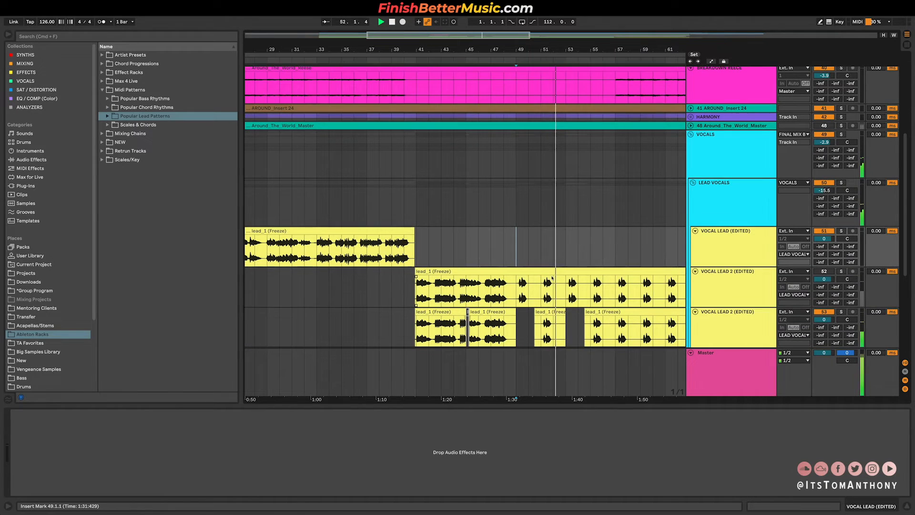
scroll(548, 277, down, 1)
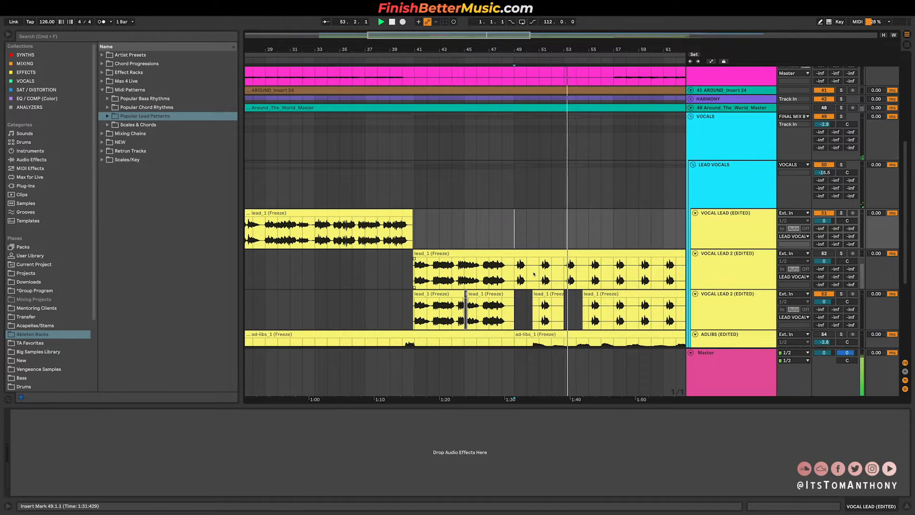
scroll(534, 272, down, 1)
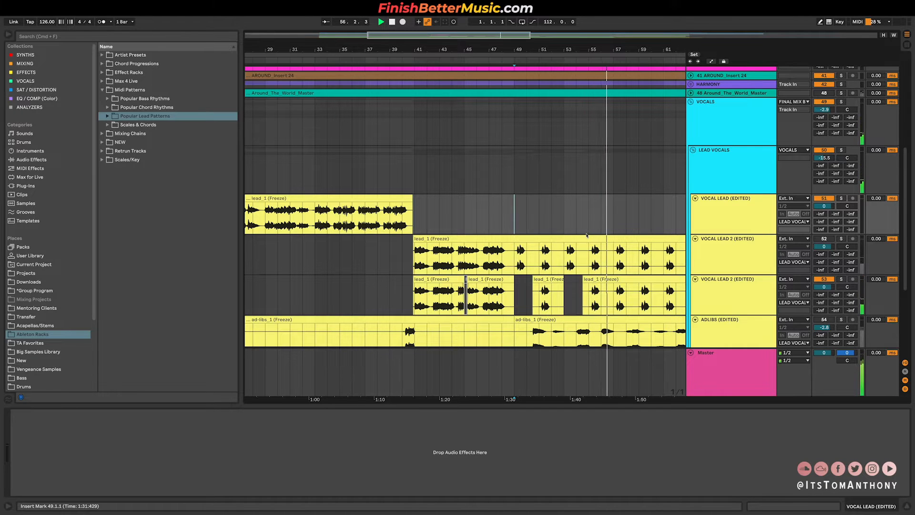
scroll(415, 255, up, 3)
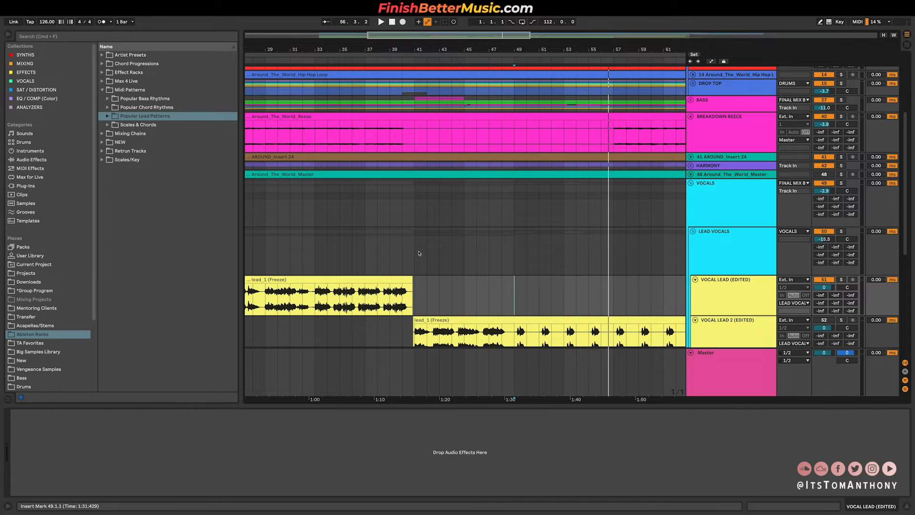
key(ctrl+Right)
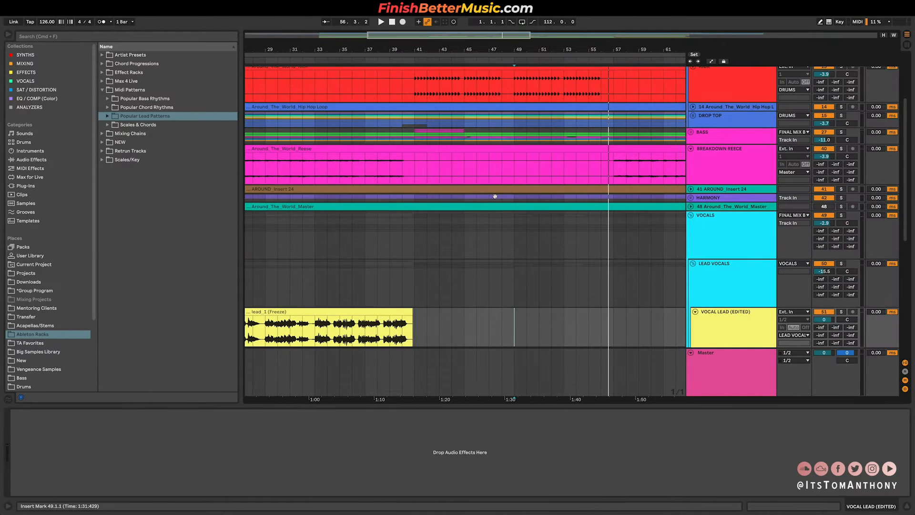
scroll(495, 196, up, 5)
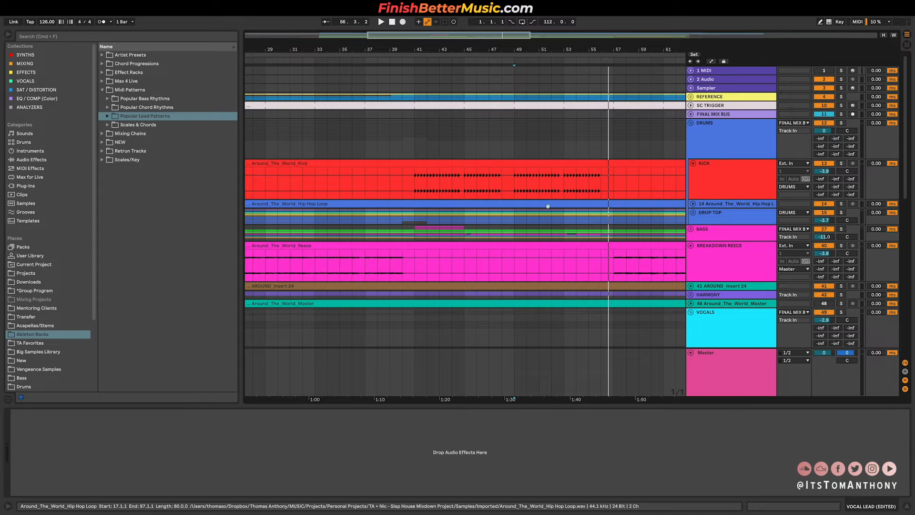
- Switch to the Finish Better Music web page, view the free mixdown course outline, and return to Ableton Live
key(ctrl+Right)
scroll(383, 325, up, 1)
scroll(382, 325, down, 1)
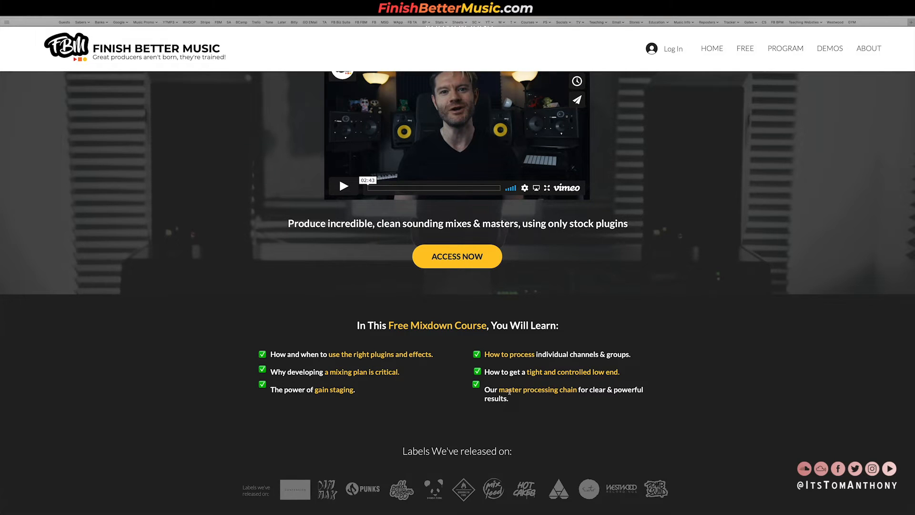
key(ctrl+Left)
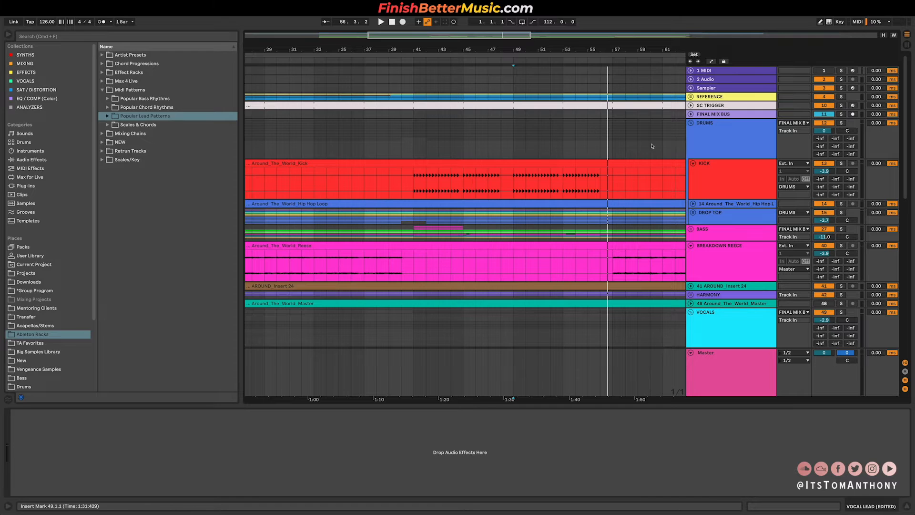
- In the DRUMS group, play the KICK track in solo from bar 41
click(730, 137)
key(minus)
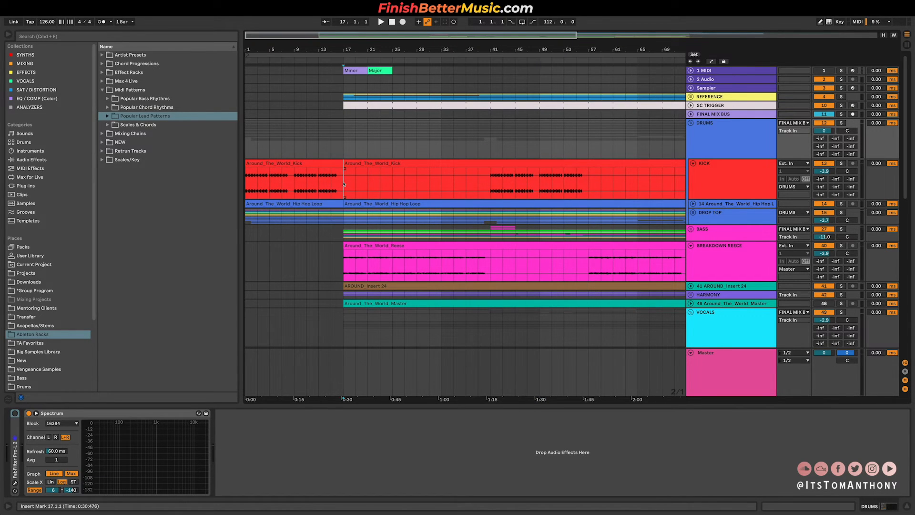
click(344, 184)
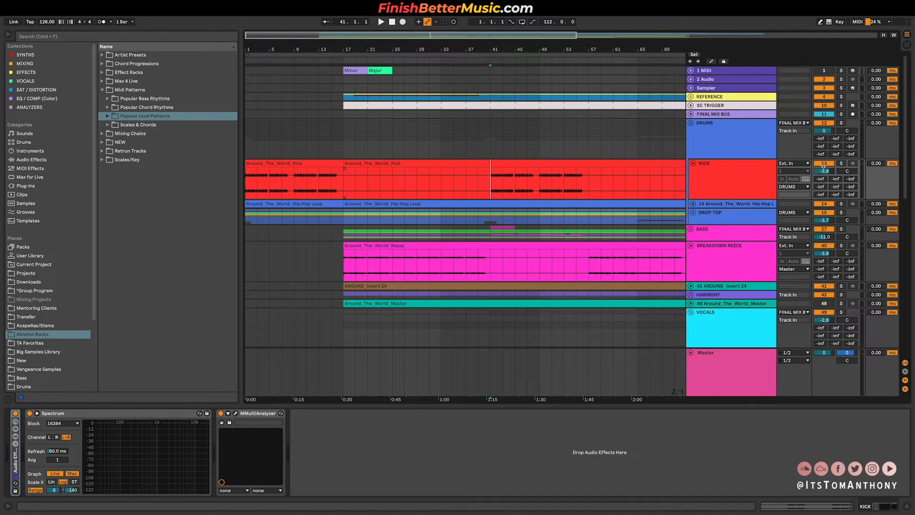
key(space)
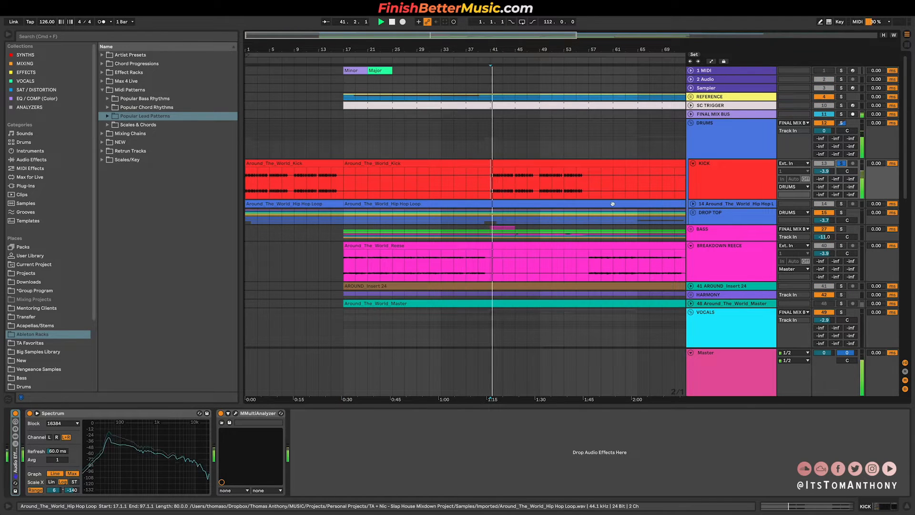
- Unfold the DROP TOP group and play the arrangement from bar 41 with its drum tracks in view
click(701, 216)
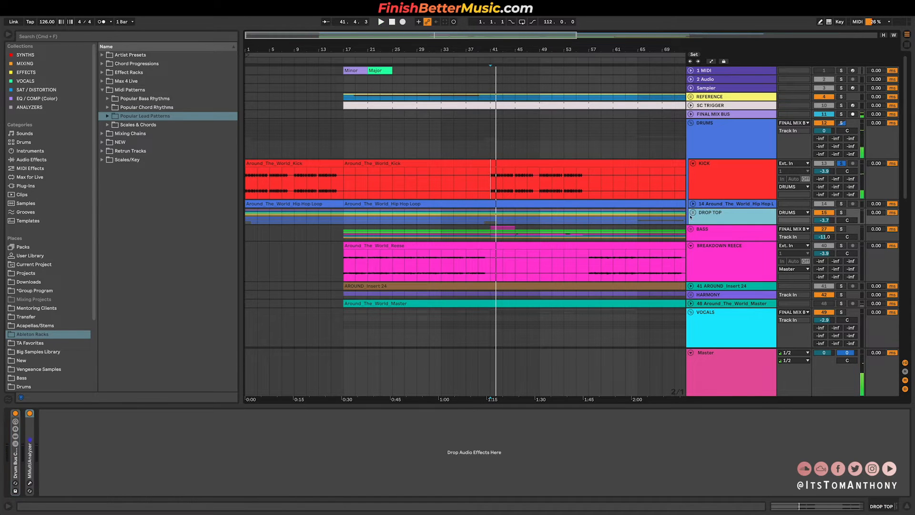
click(693, 213)
scroll(456, 222, down, 5)
scroll(457, 222, down, 4)
key(space)
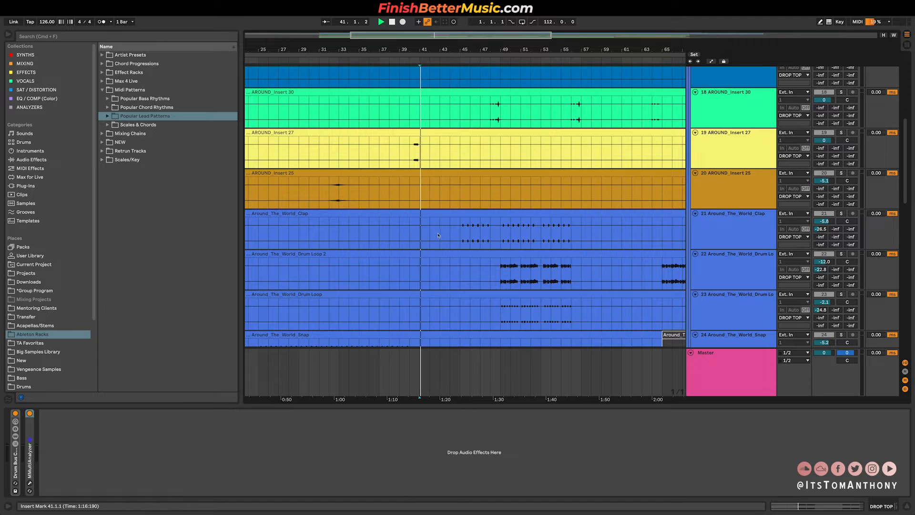
- Play the arrangement from bar 45 and solo the Around_The_World_Clap track
click(841, 214)
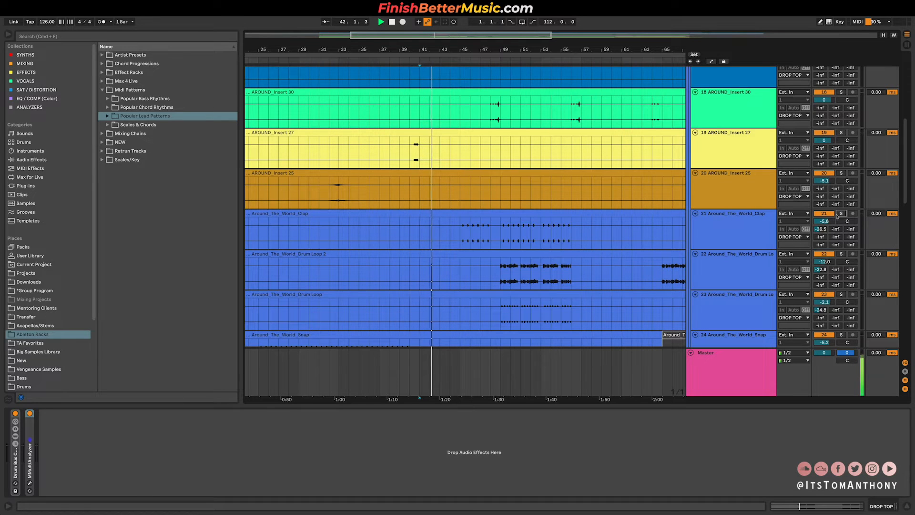
click(460, 233)
key(space)
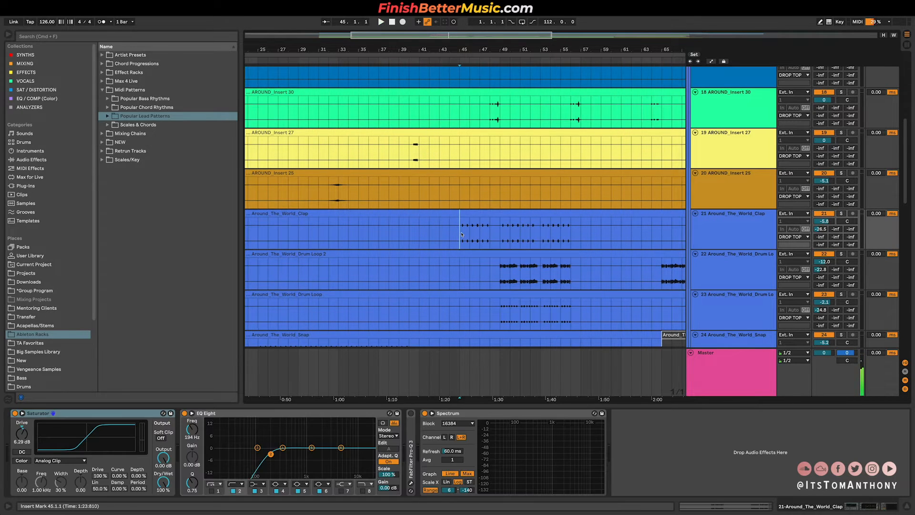
key(space)
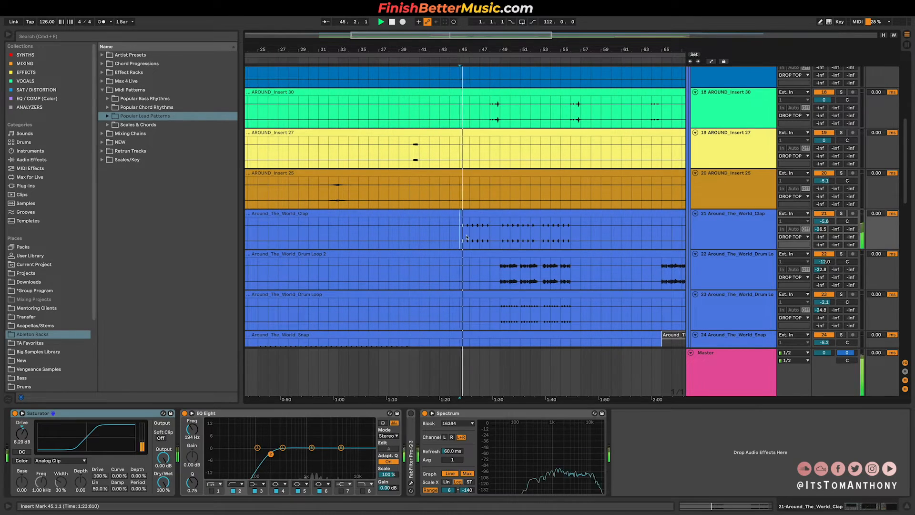
click(840, 214)
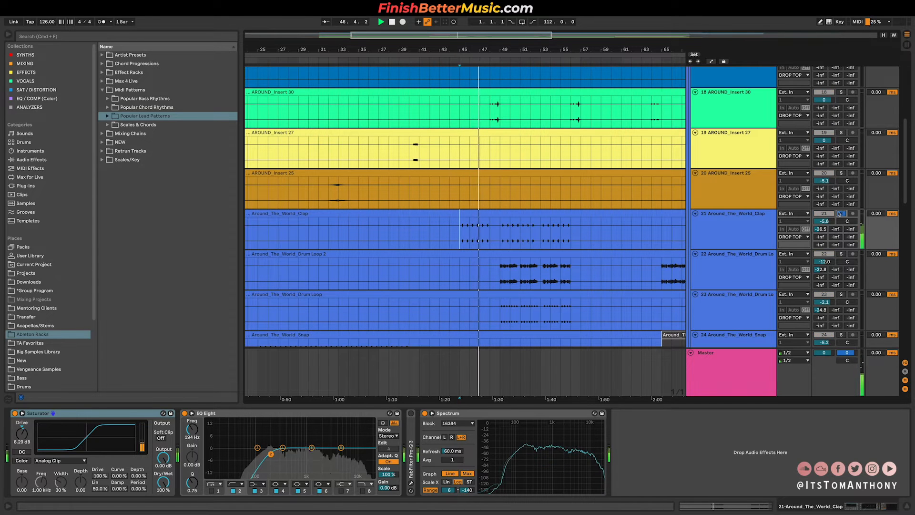
- Select bars 49 to 56 on the Around_The_World_Drum Loop 2 track and play them in solo
click(499, 272)
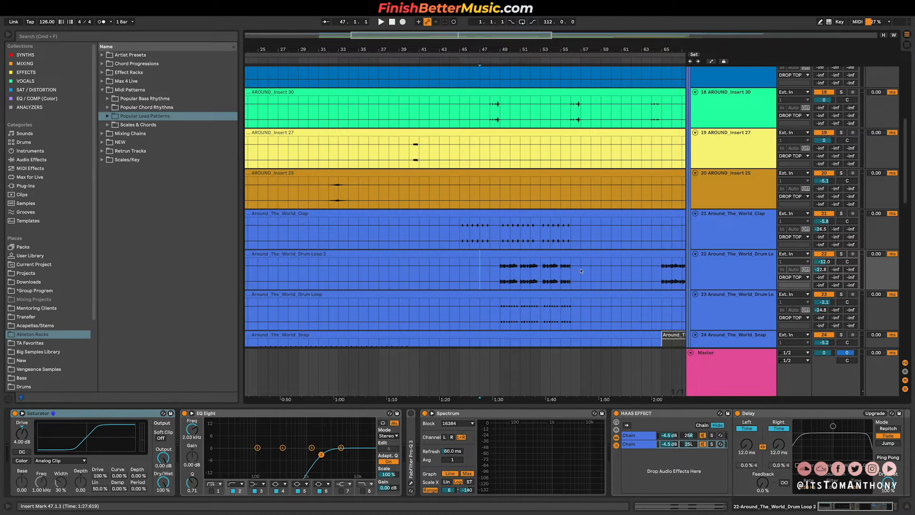
drag(515, 276, 577, 273)
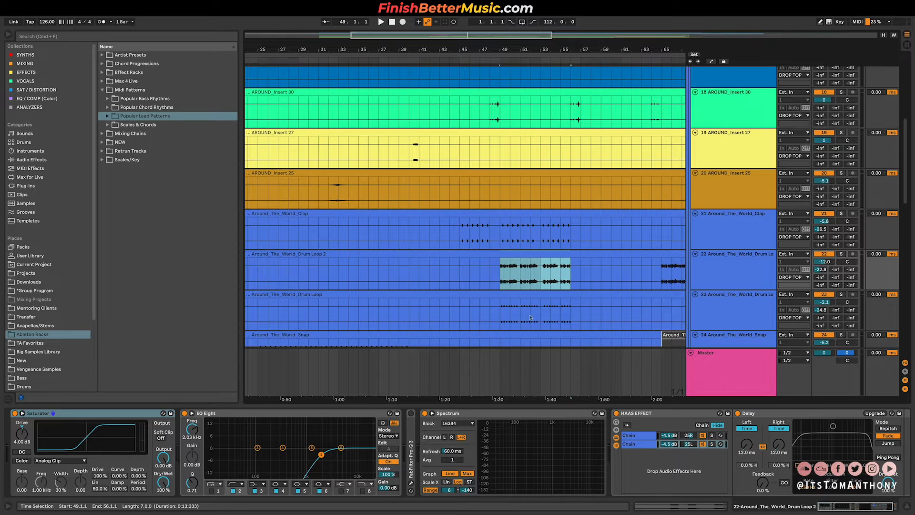
key(space)
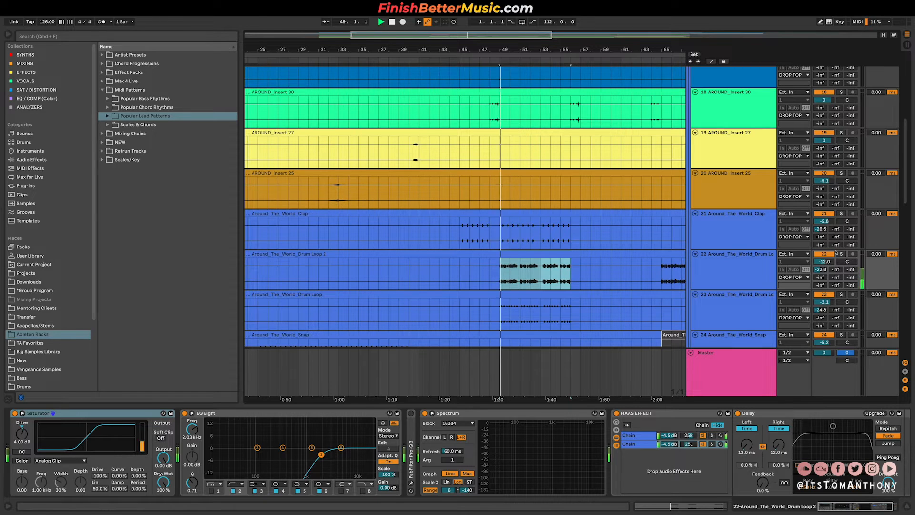
click(841, 253)
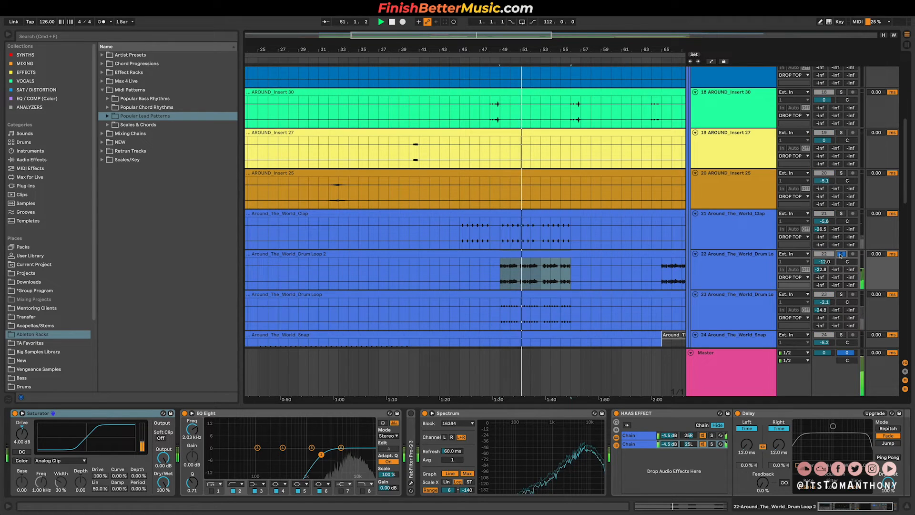
- Play the Around_The_World_Drum Loop track in solo from bar 49, and replay the passage with all tracks sounding
key(space)
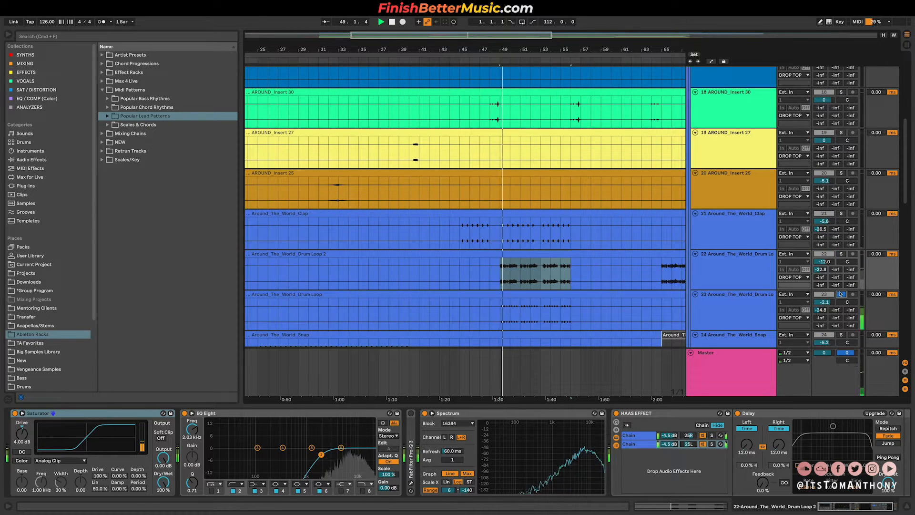
key(space)
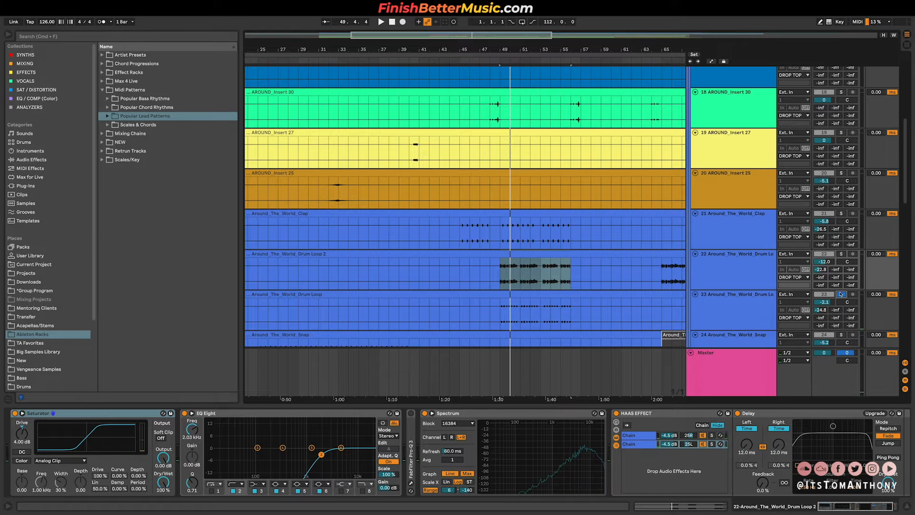
key(space)
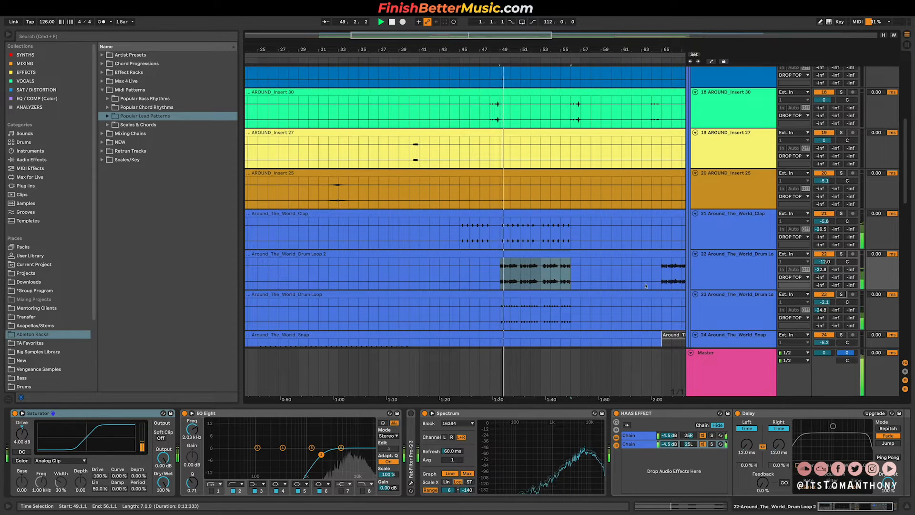
scroll(517, 261, down, 5)
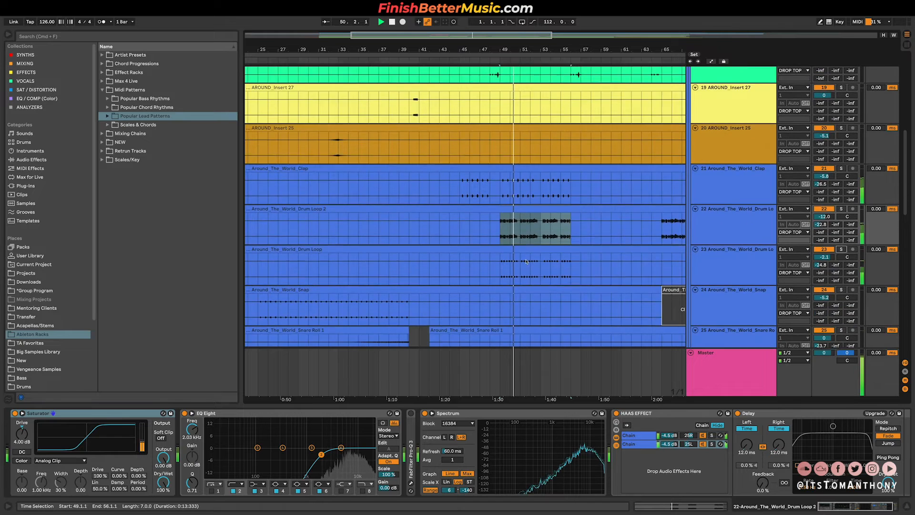
key(space)
- Play the AROUND_Insert 30 drum fill in solo from bar 48 in closer view
scroll(527, 261, up, 3)
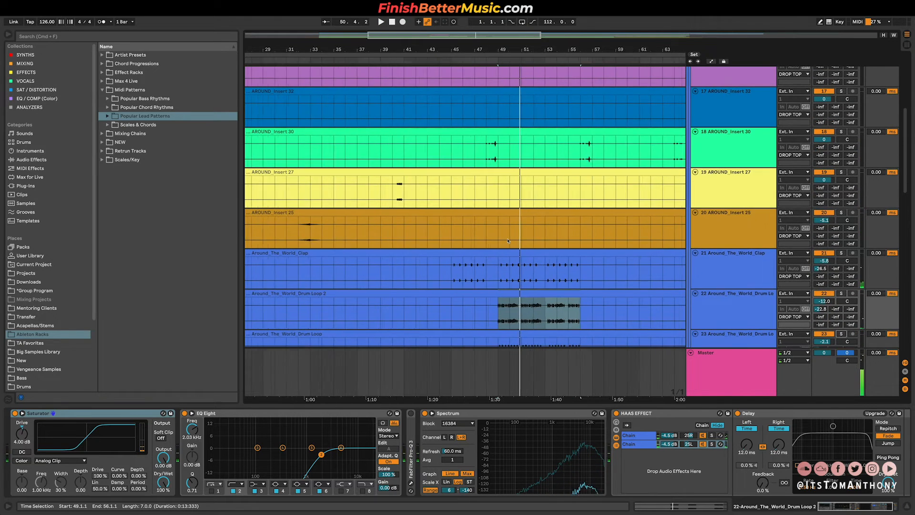
scroll(498, 237, up, 2)
key(plus)
click(479, 235)
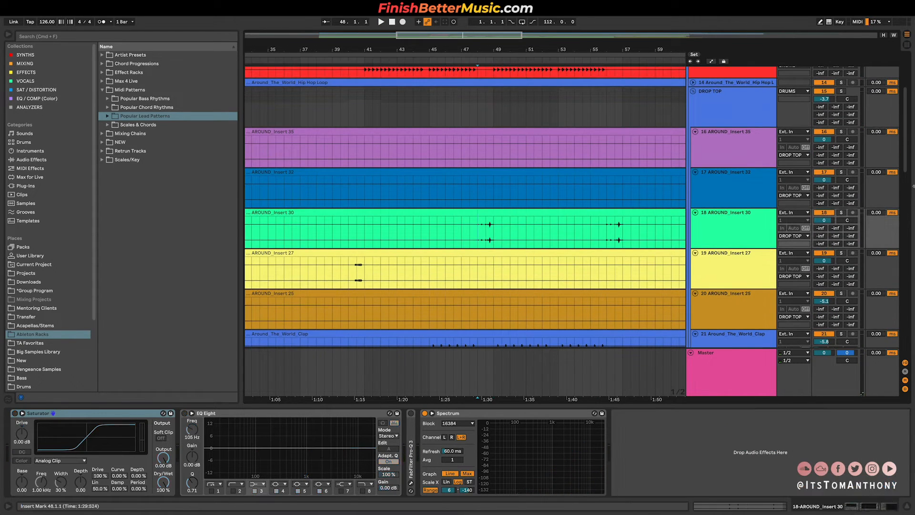
key(space)
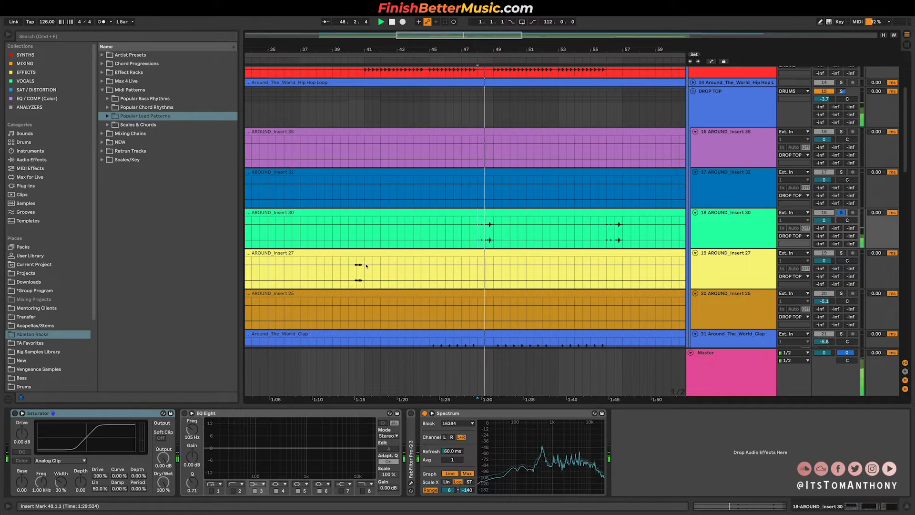
- Play the AROUND_Insert 27 track in solo from bar 40, and select the AROUND_Insert 30 fill from 47.3 to bar 49
click(348, 266)
key(space)
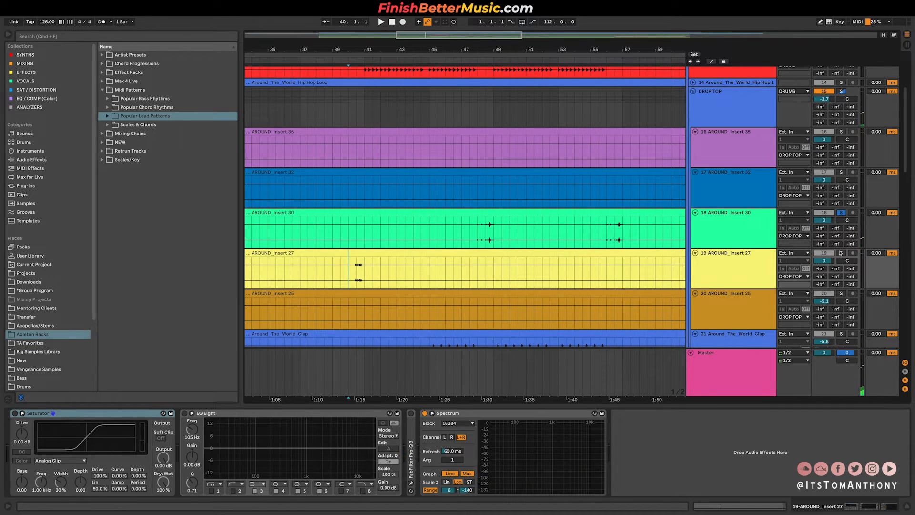
key(space)
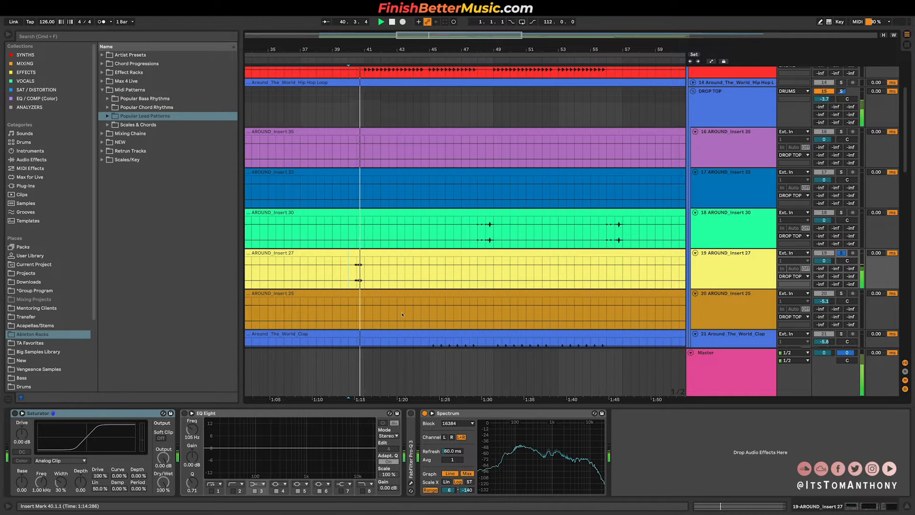
key(space)
drag(472, 231, 494, 234)
- Play the Around_The_World_Snap track in solo from bar 30, continue with all tracks sounding, and stop playback
scroll(494, 234, down, 5)
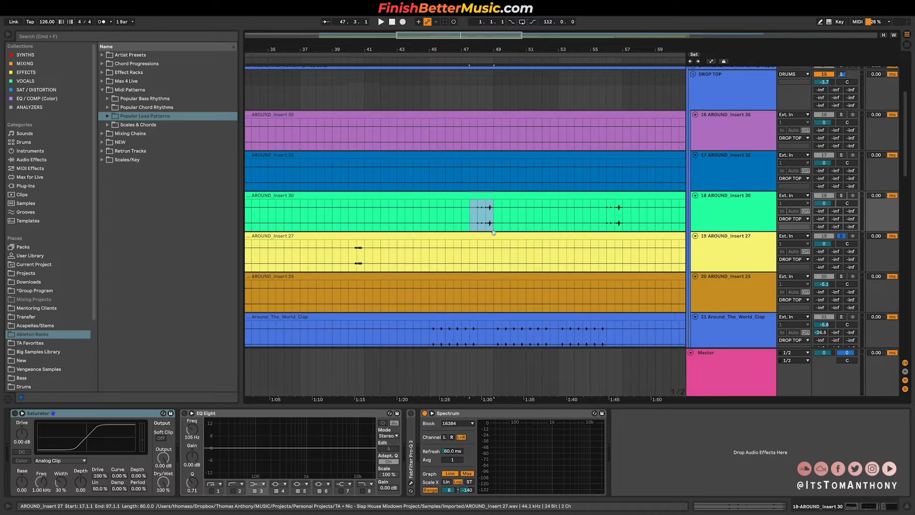
key(minus)
scroll(491, 233, down, 5)
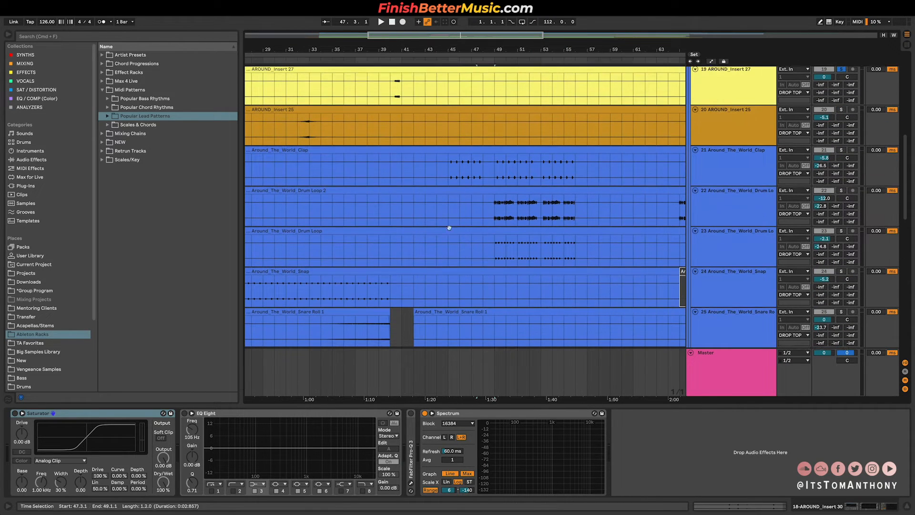
click(275, 231)
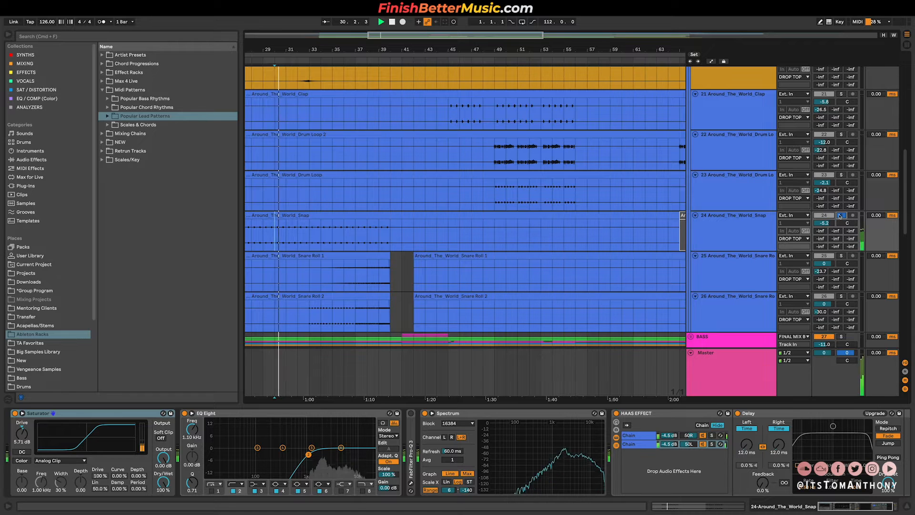
scroll(325, 240, left, 5)
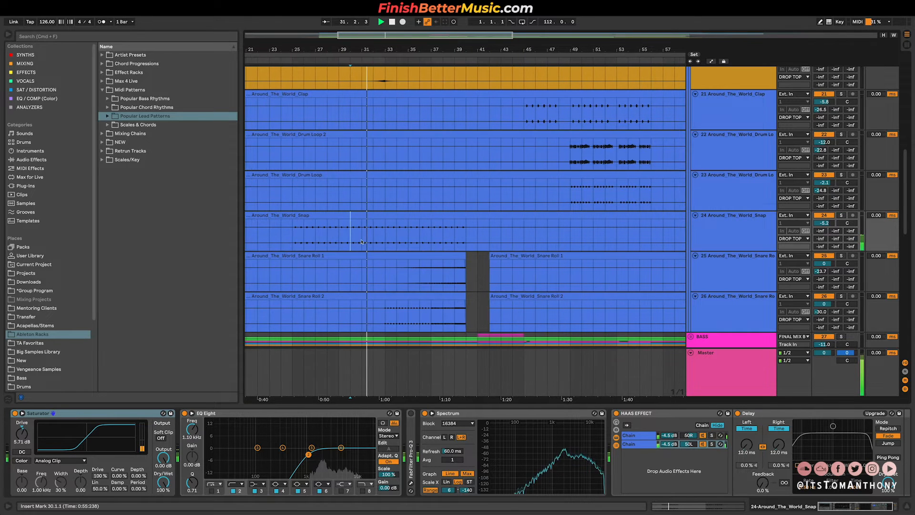
scroll(367, 245, left, 1)
key(space)
- Listen to the Around_The_World_Snare Roll 2 build from bar 33 and Snare Roll 1 from bar 38, and stop playback
click(405, 316)
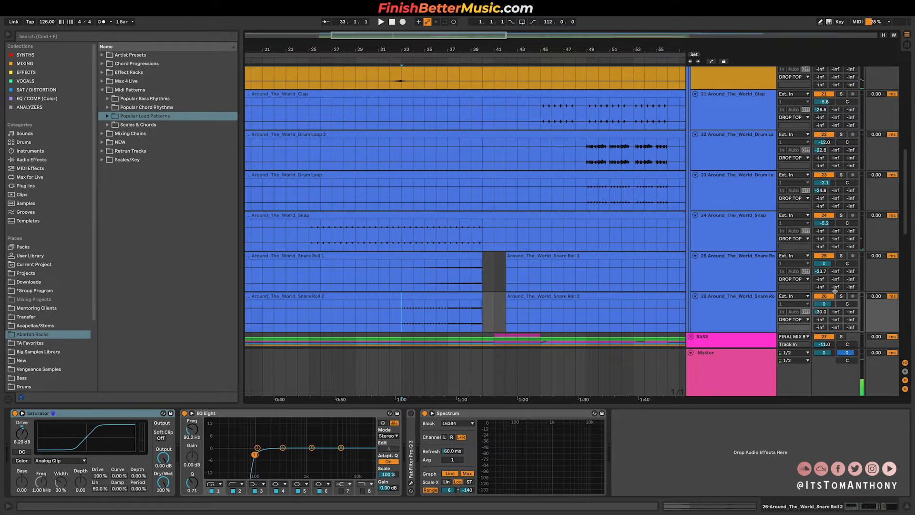
key(space)
click(841, 255)
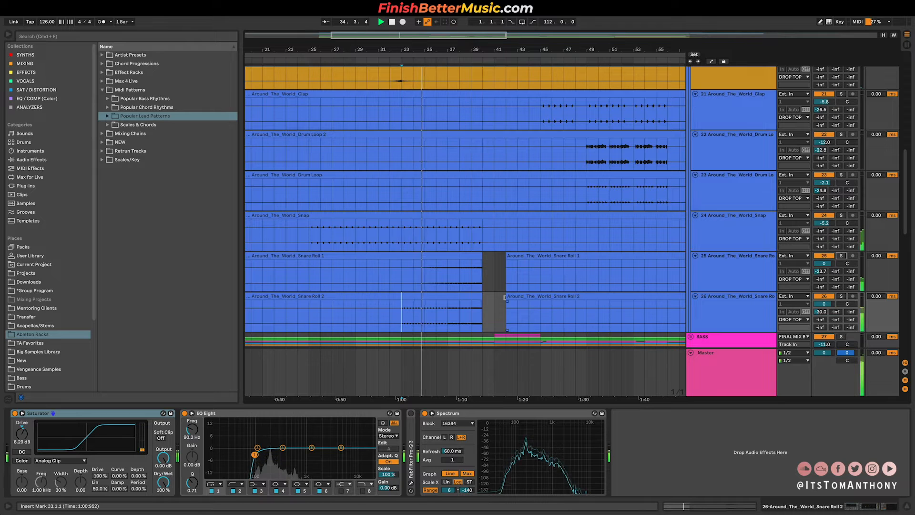
click(461, 283)
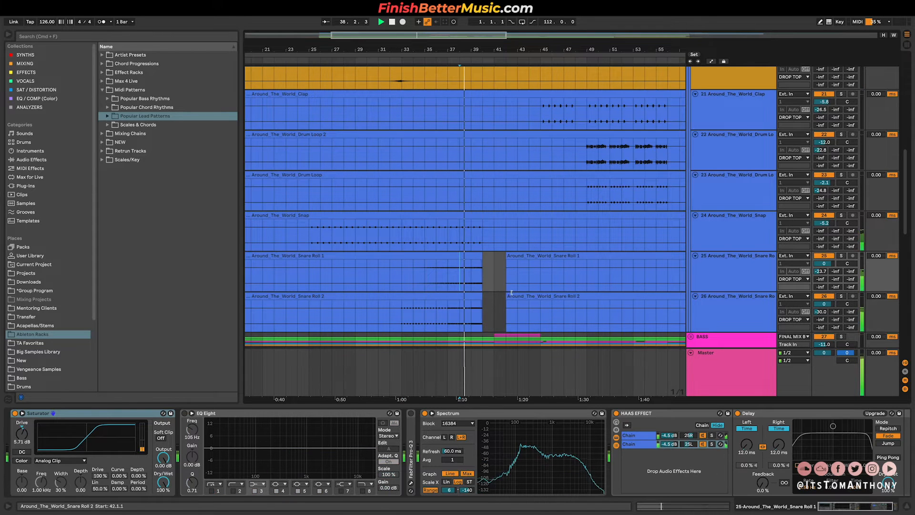
scroll(519, 293, down, 3)
scroll(529, 292, up, 3)
key(space)
- Examine the DROP TOP drum and insert tracks across the second half of the arrangement
scroll(537, 291, up, 10)
scroll(544, 290, right, 5)
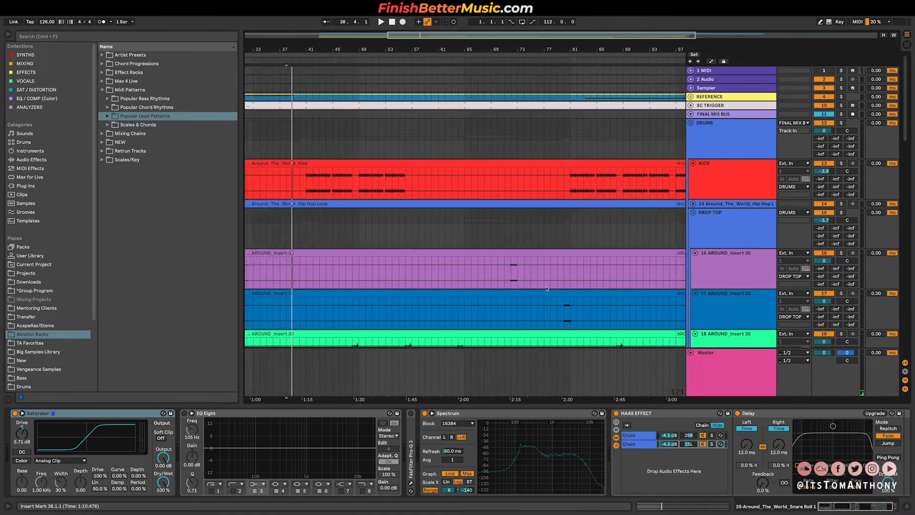
scroll(525, 282, down, 10)
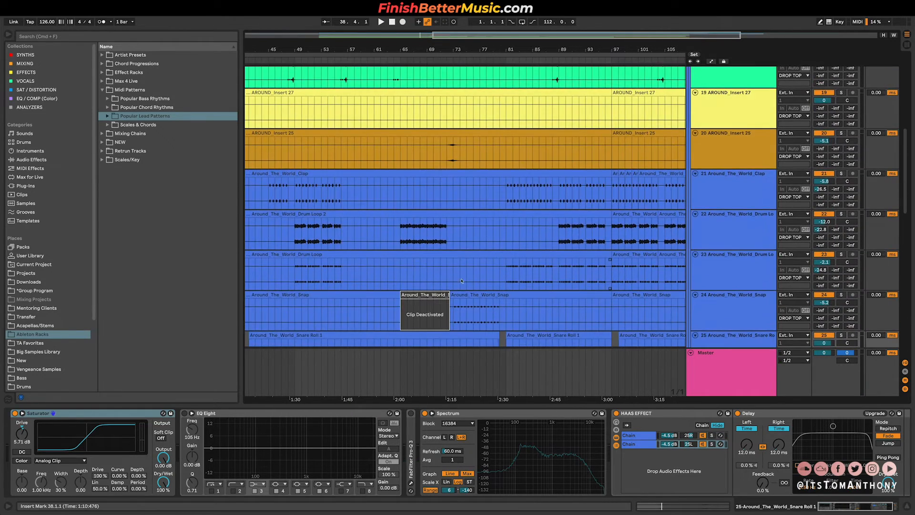
scroll(415, 259, down, 3)
scroll(439, 262, up, 10)
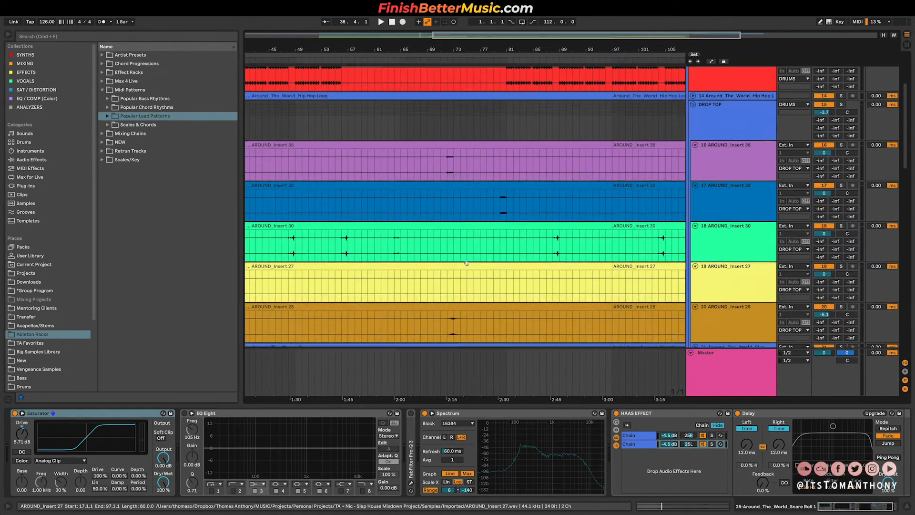
scroll(477, 265, right, 3)
scroll(479, 266, left, 5)
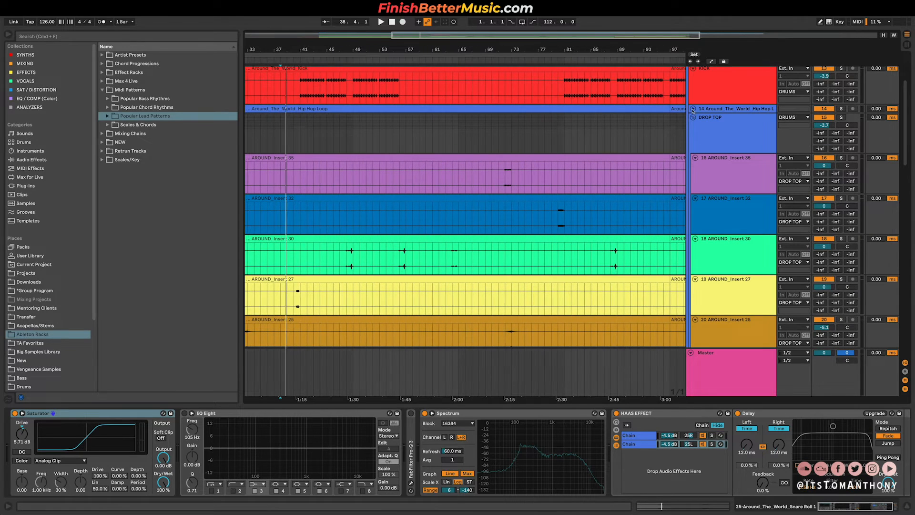
- Unfold the Around_The_World_Hip Hop Loop track and play the arrangement from bar 65
key(u)
click(460, 131)
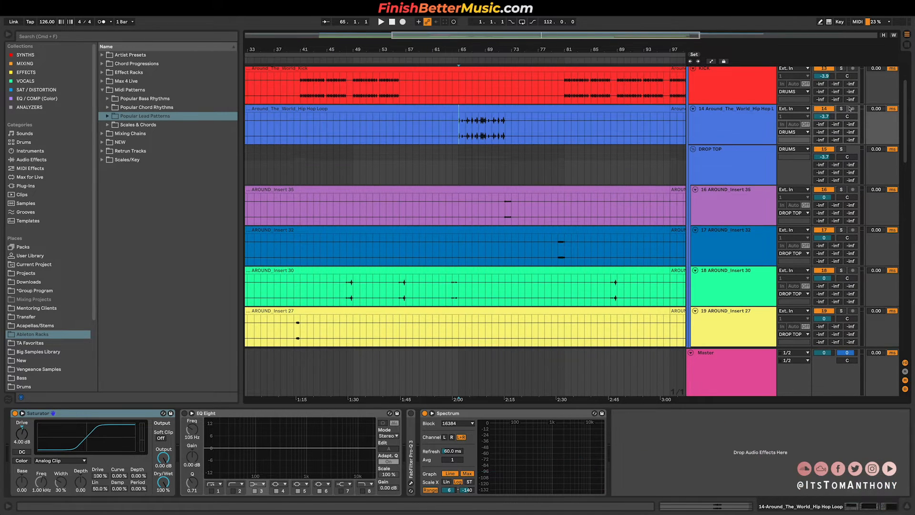
key(space)
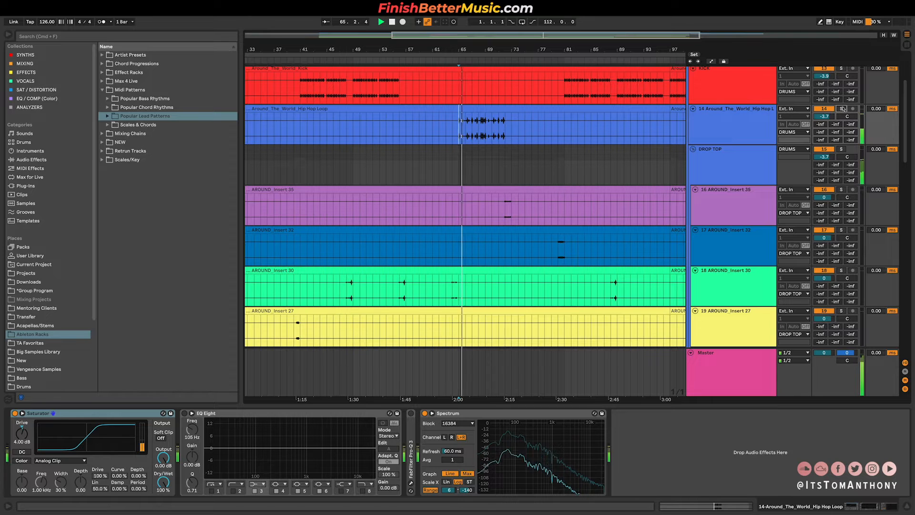
- Select the Around_The_World_Drum Loop 2 section from bar 49 to 56, stop playback, and select its section from bar 65 to 72
scroll(455, 274, down, 5)
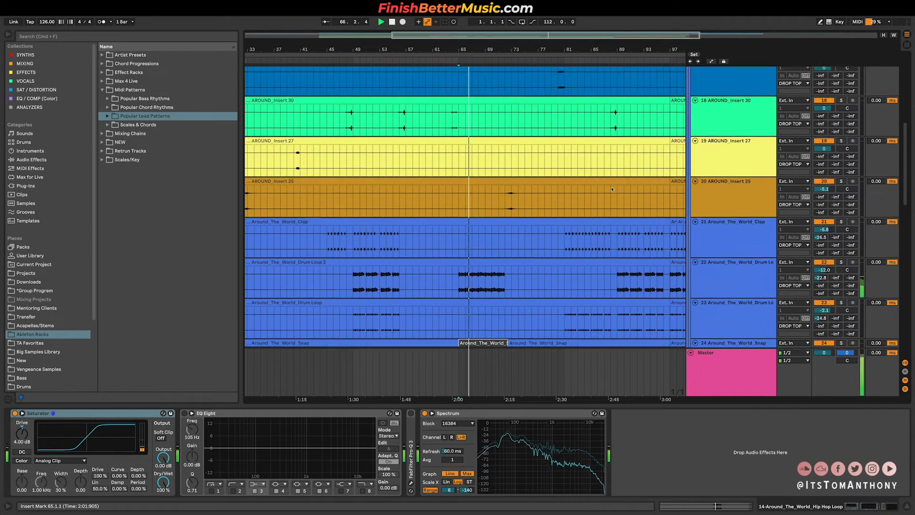
drag(352, 273, 399, 271)
key(space)
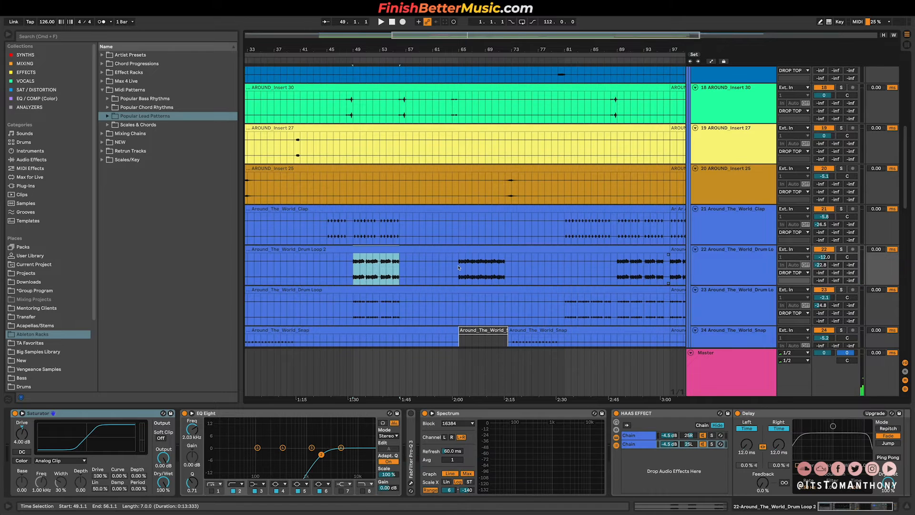
drag(459, 267, 507, 266)
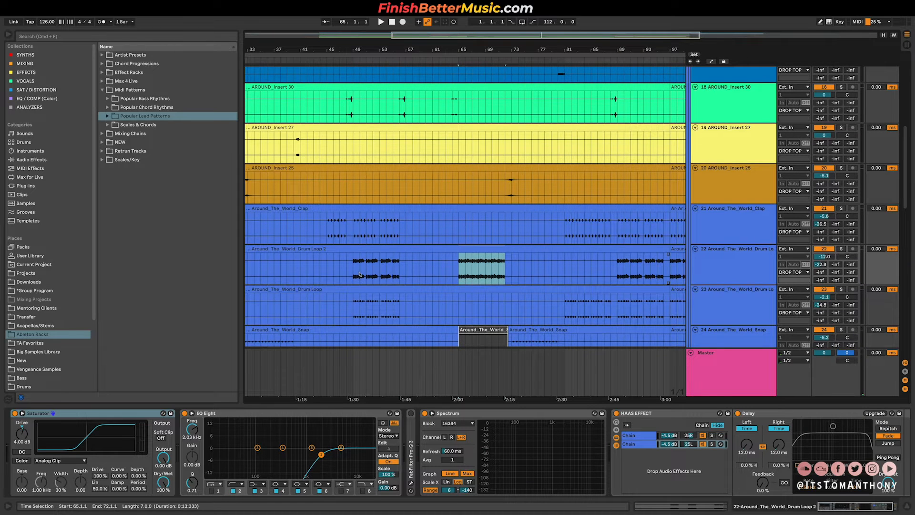
- Play the Around_The_World_Hip Hop Loop track in solo from bar 65, switch its solo off, and stop playback
scroll(369, 273, up, 10)
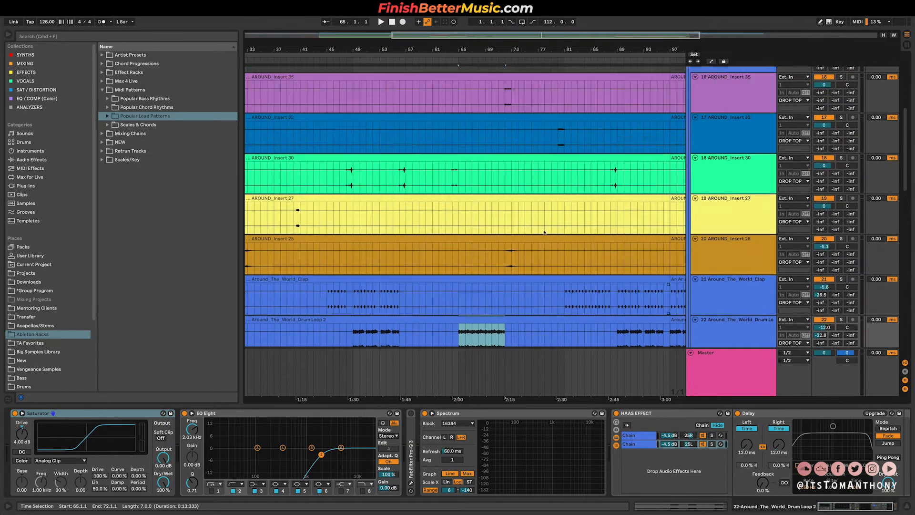
click(458, 230)
click(841, 204)
key(space)
click(840, 205)
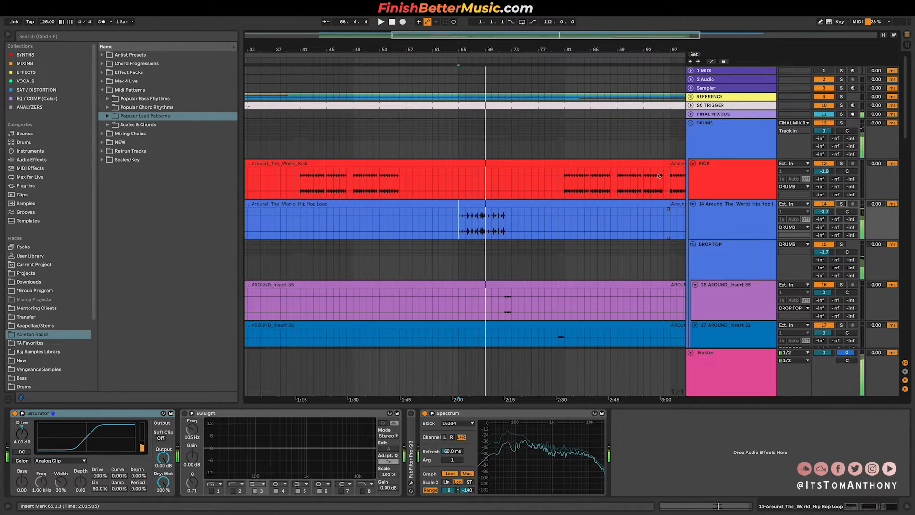
- Collapse the DRUMS group and expand the BASS group down to its BASS MIDI and BASS LAYERS tracks around bar 41
click(752, 142)
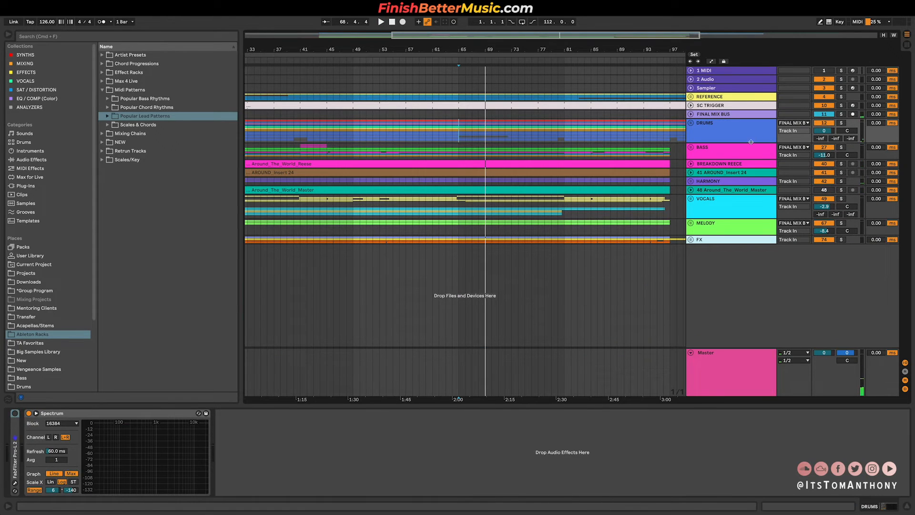
click(703, 150)
click(691, 148)
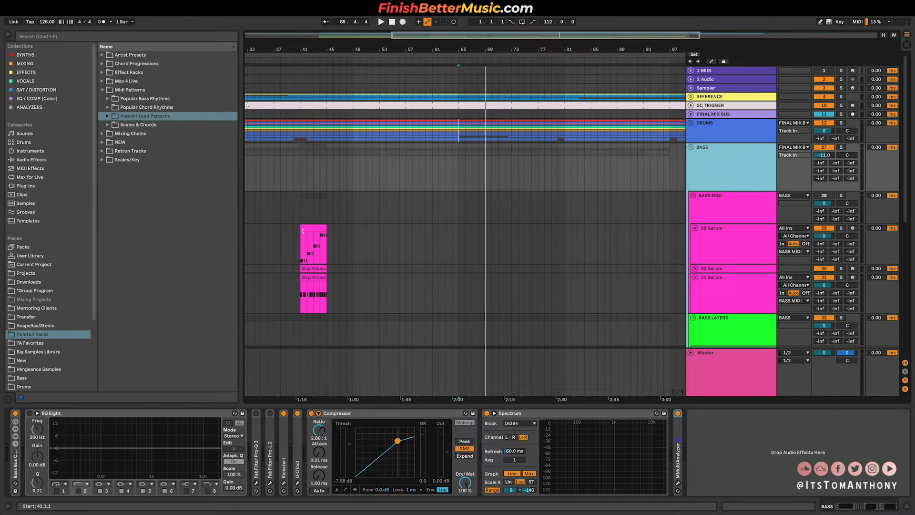
scroll(303, 231, up, 5)
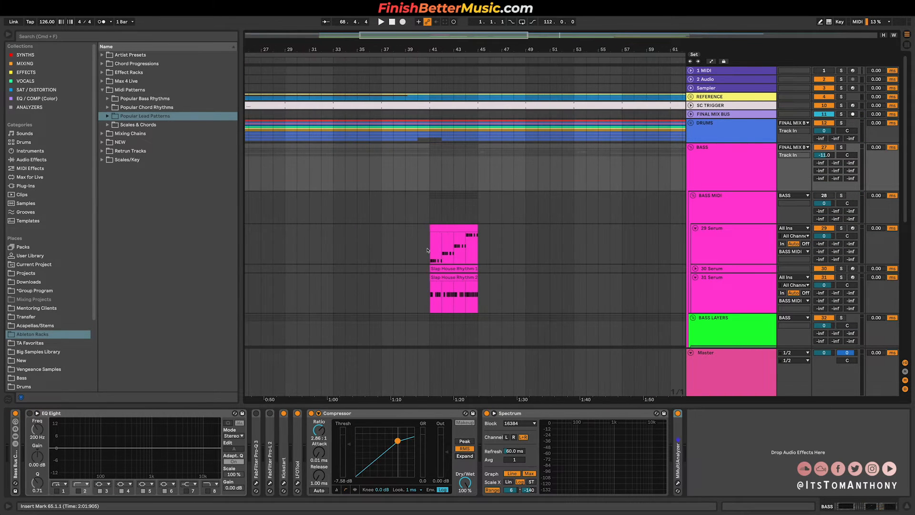
scroll(427, 250, down, 3)
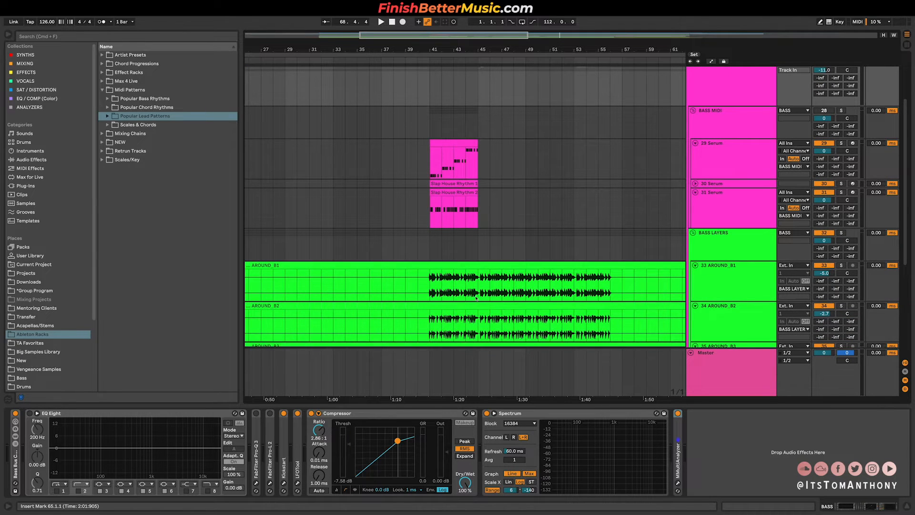
scroll(461, 299, down, 1)
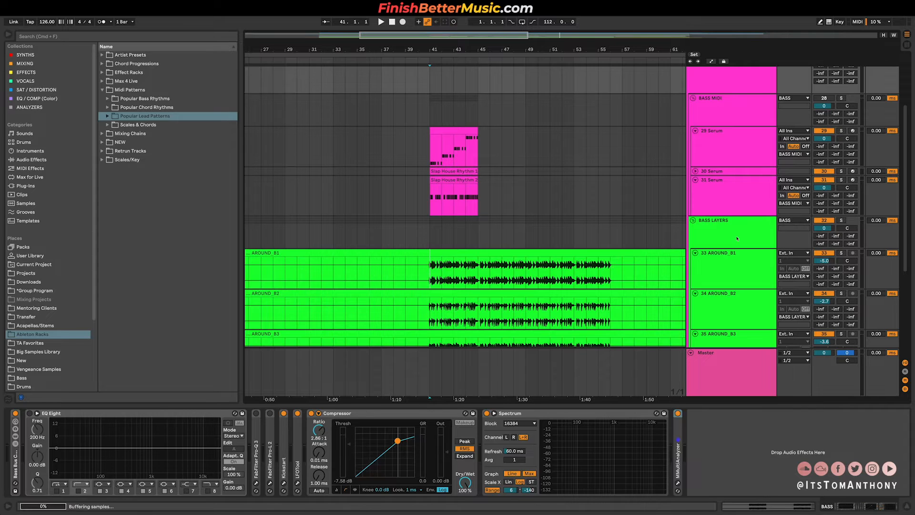
- Play the 29 Serum bass track in solo from bar 41, stop playback, and open its MIDI clip's notes
click(424, 279)
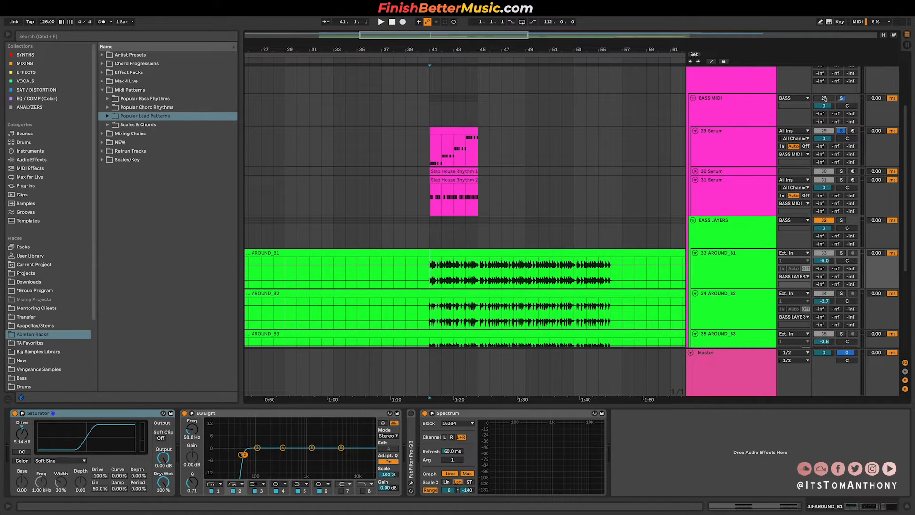
key(space)
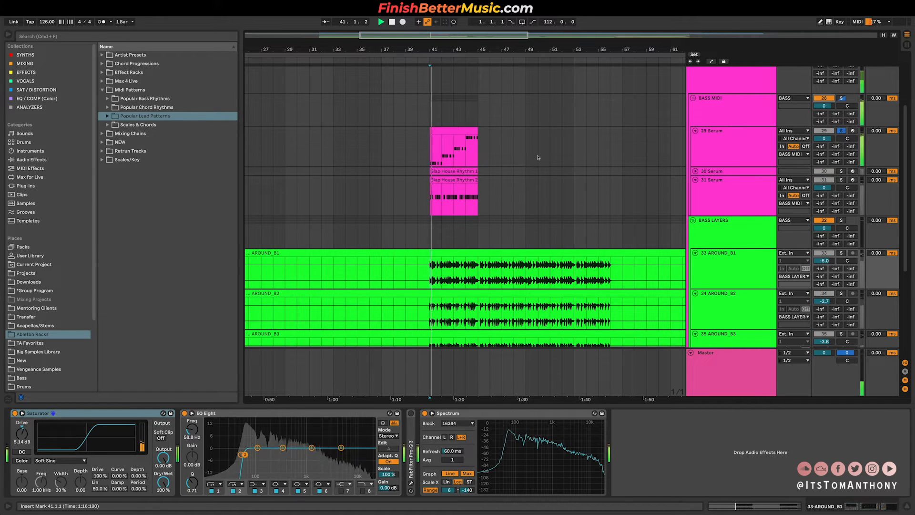
scroll(442, 158, up, 4)
double_click(441, 153)
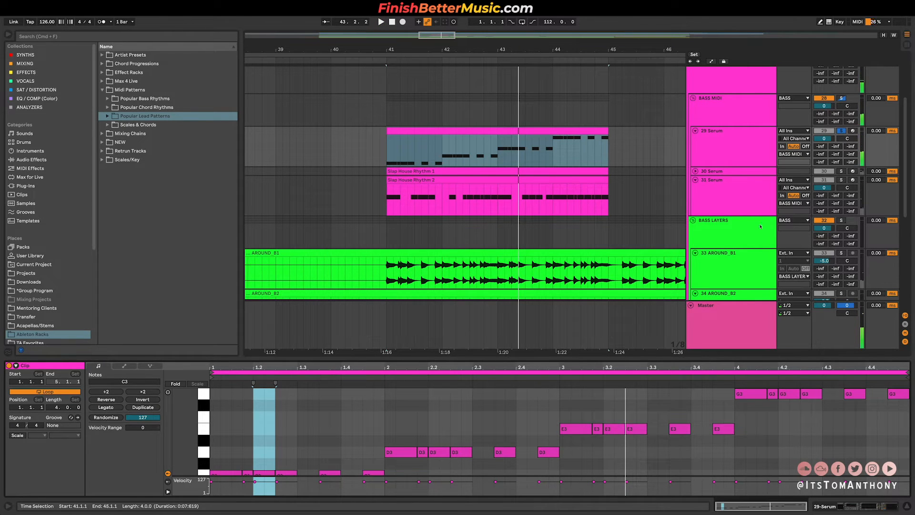
- Play the BASS LAYERS group in solo from bar 41, soloing the AROUND_B1, AROUND_B2 and AROUND_B3 layers in turn
click(842, 220)
scroll(838, 191, down, 3)
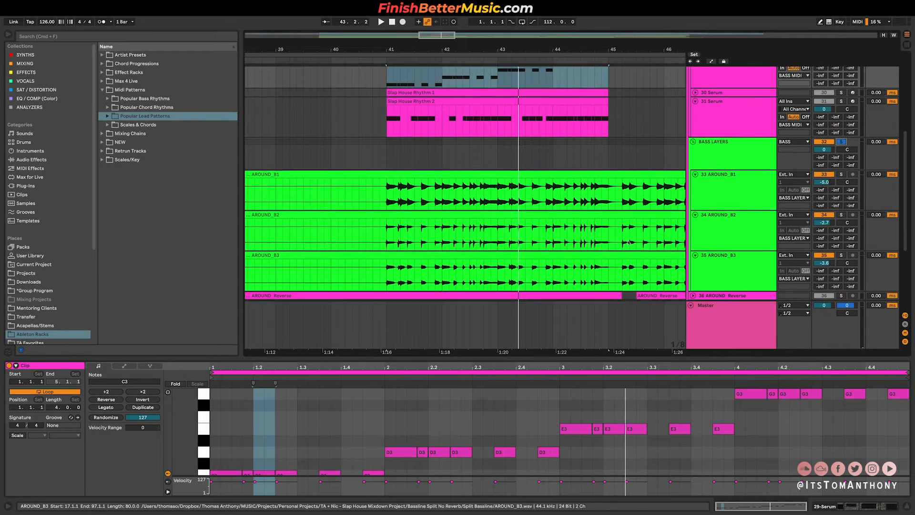
key(space)
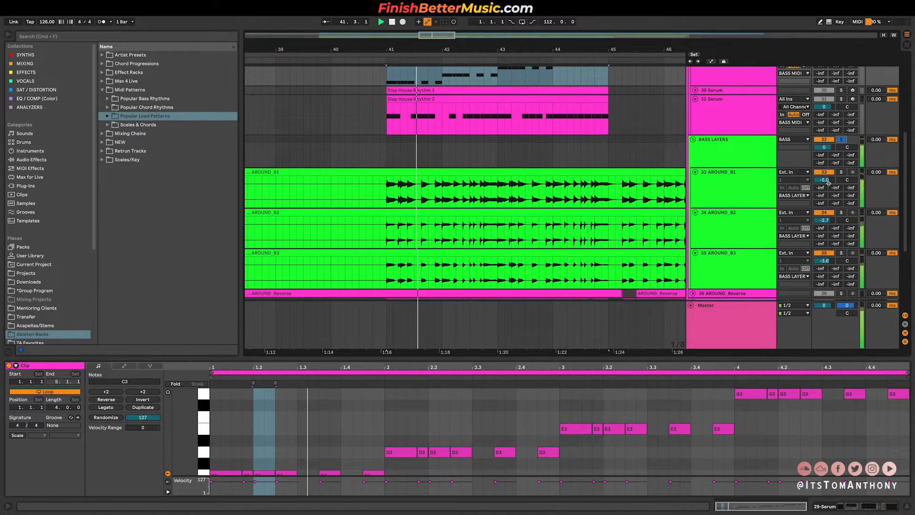
click(841, 213)
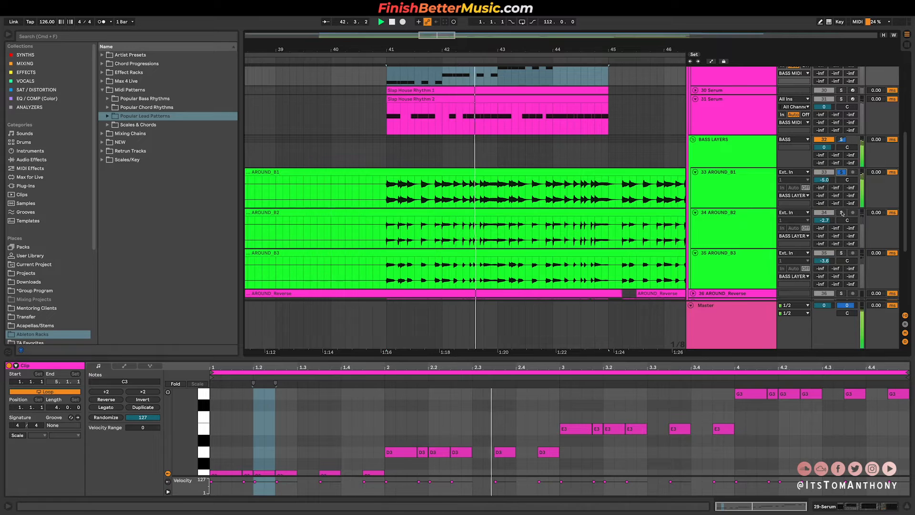
click(840, 253)
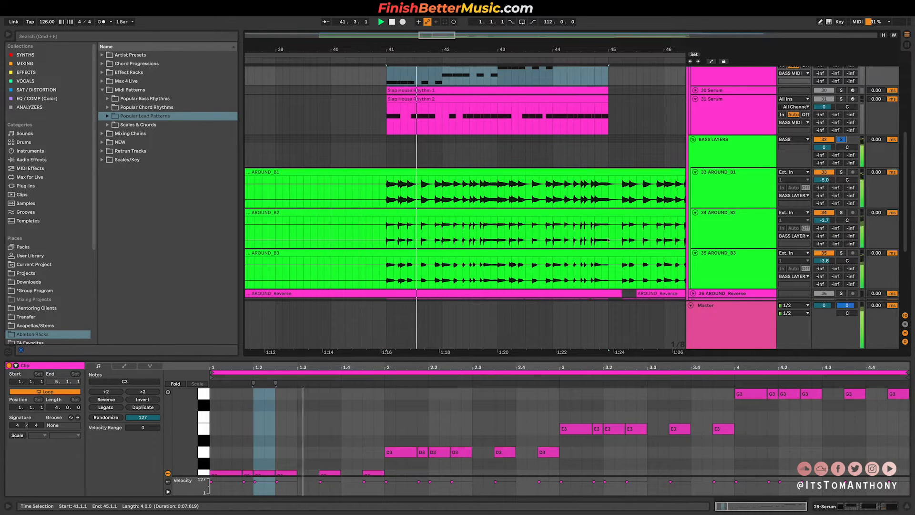
- Unfold the AROUND_Reverse track, play the reverse fill with all tracks from 44.4, and stop playback
scroll(658, 229, down, 3)
click(693, 229)
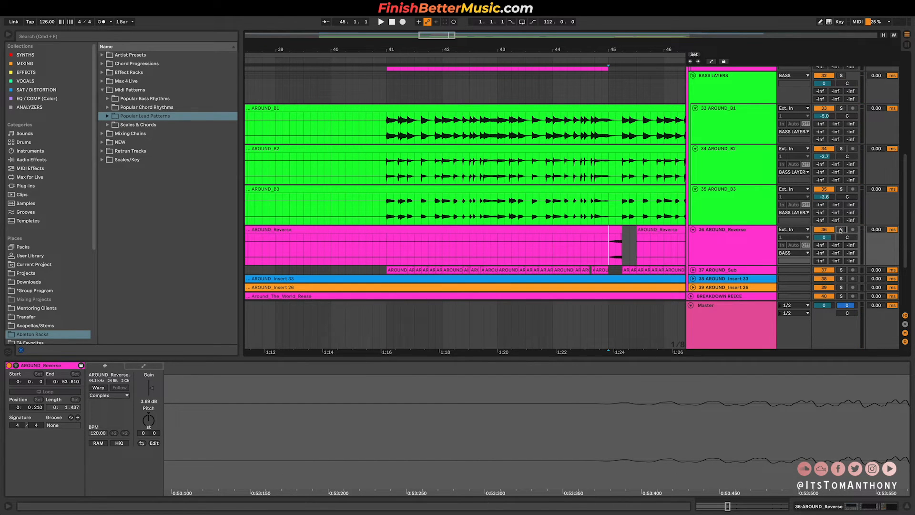
click(596, 253)
key(space)
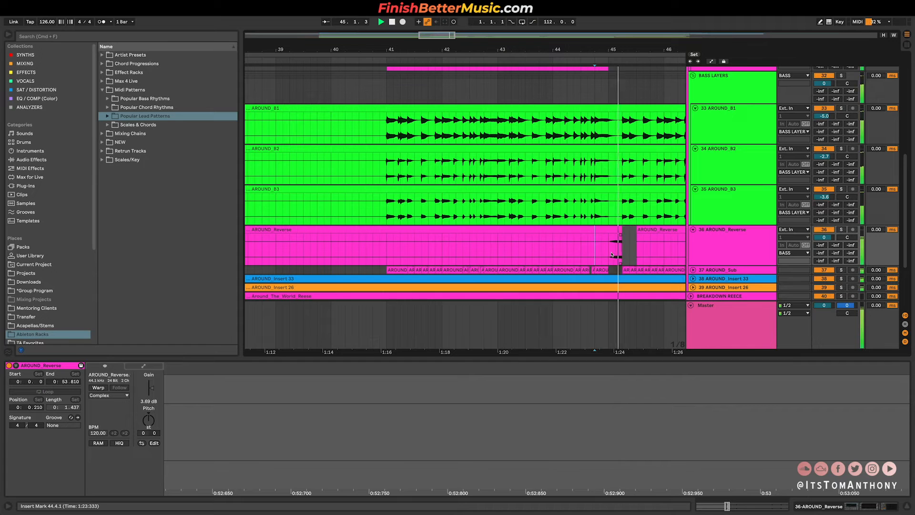
key(space)
click(612, 253)
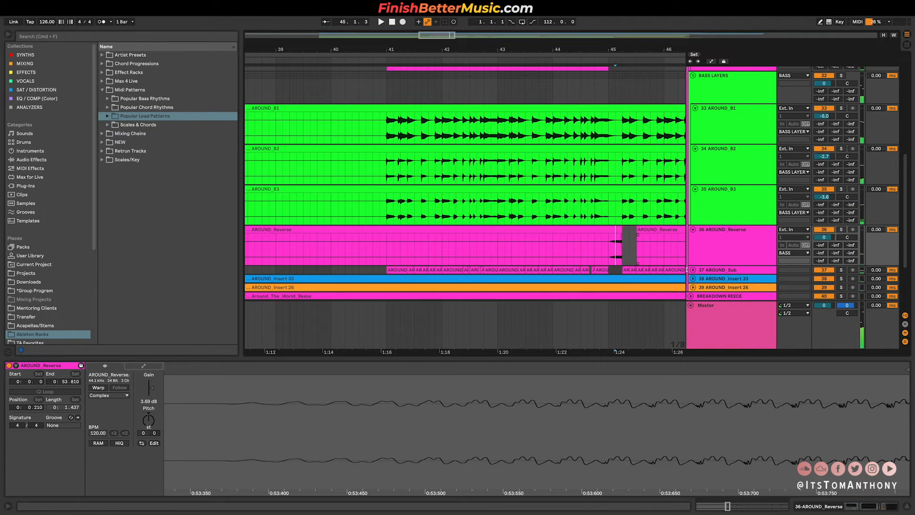
- Unfold the AROUND_Sub track, play it in solo from the start of bar 41, and stop playback
click(694, 271)
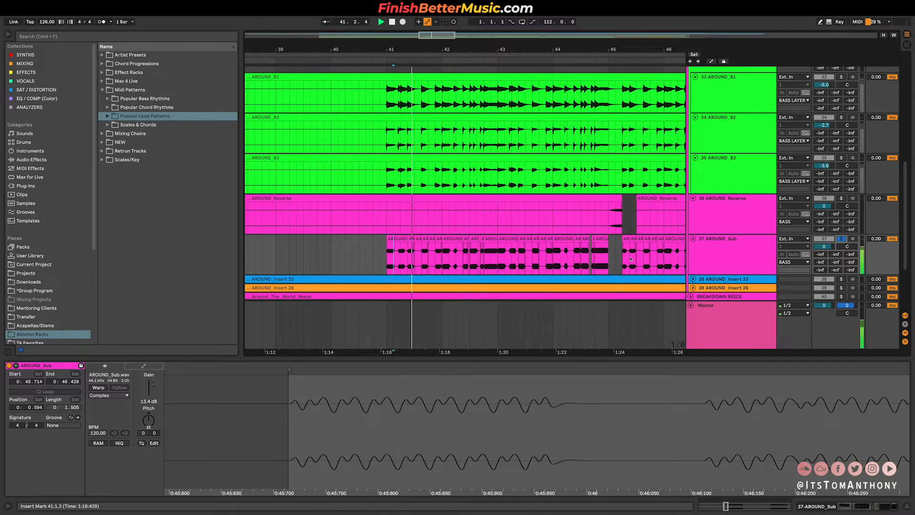
scroll(631, 259, down, 3)
scroll(630, 259, right, 2)
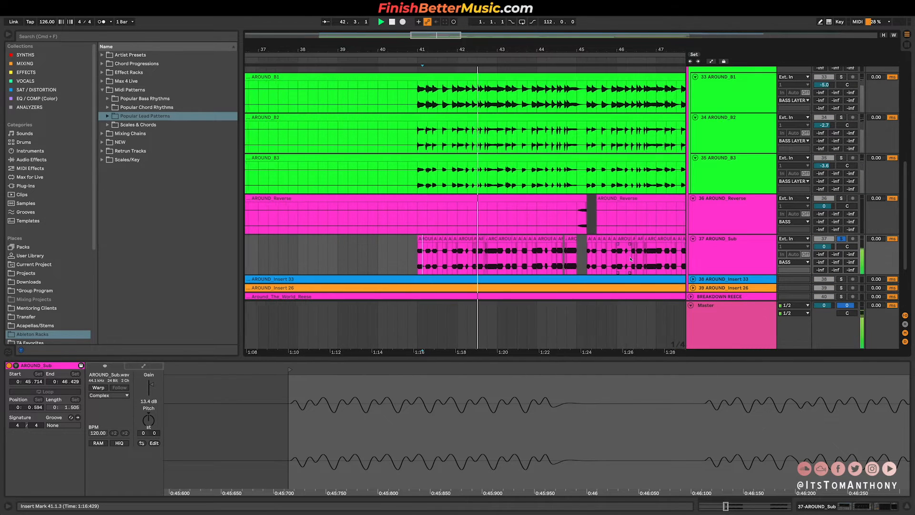
scroll(631, 260, down, 1)
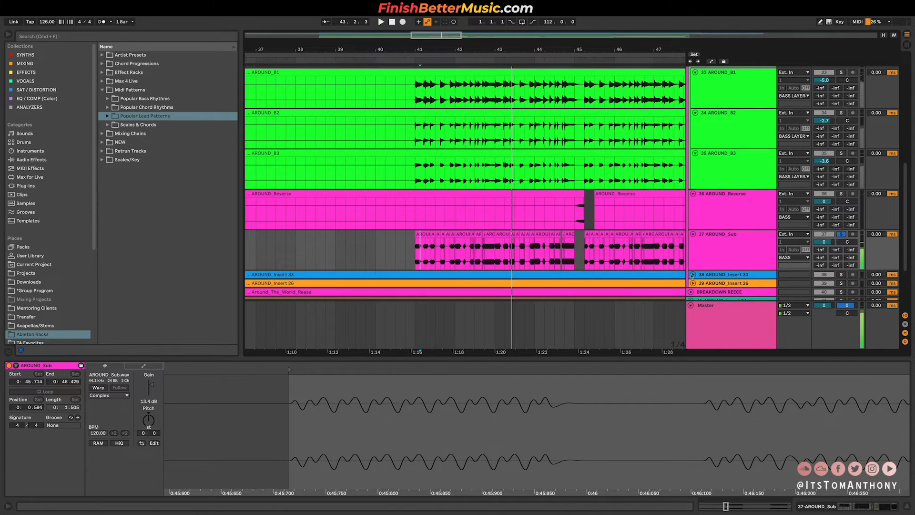
- Unfold AROUND_Insert 33 and AROUND_Insert 26, play the fills before bar 45 starting with Insert 33 in solo, and stop playback
click(692, 275)
scroll(696, 258, down, 3)
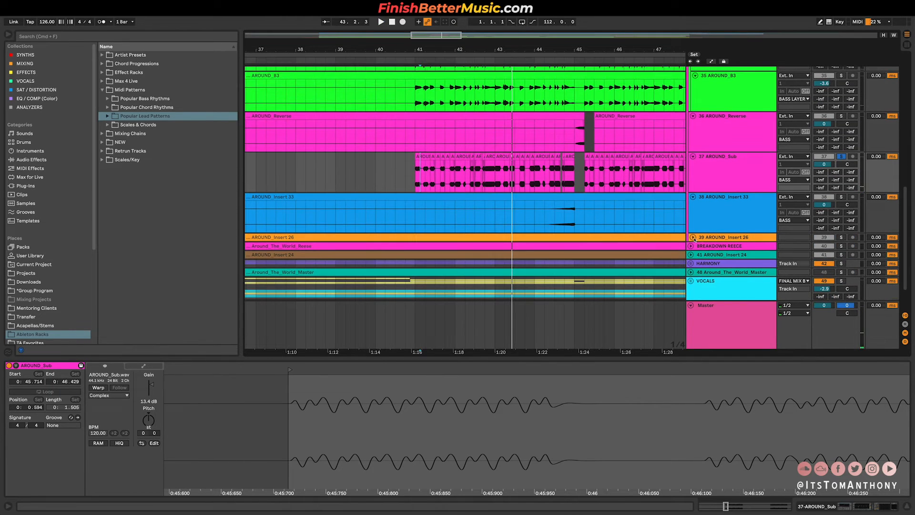
click(693, 237)
click(841, 197)
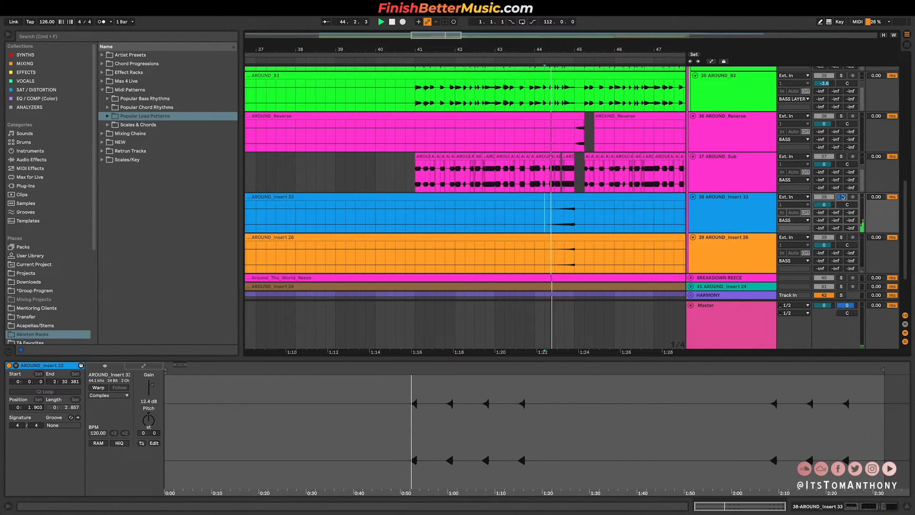
key(space)
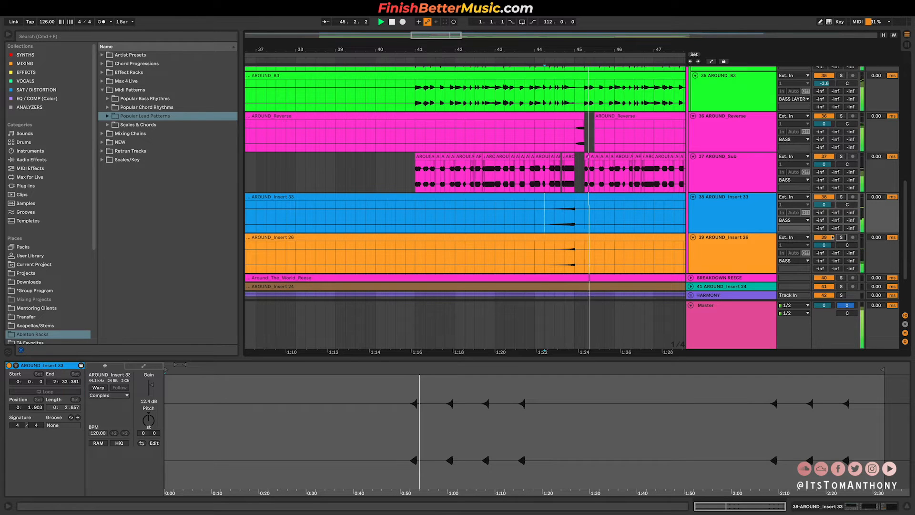
key(space)
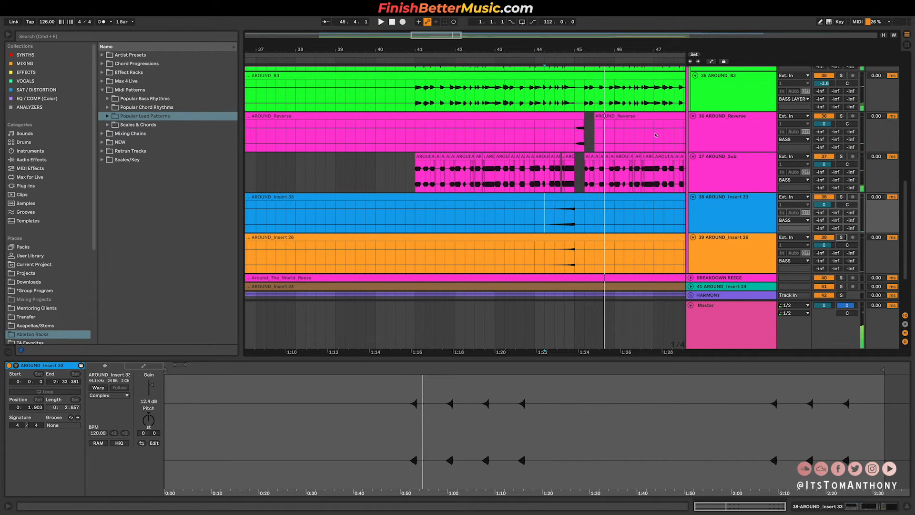
- Fold the BASS LAYERS group and the individual bass tracks, and collapse the whole BASS group
alt+click(693, 117)
click(693, 109)
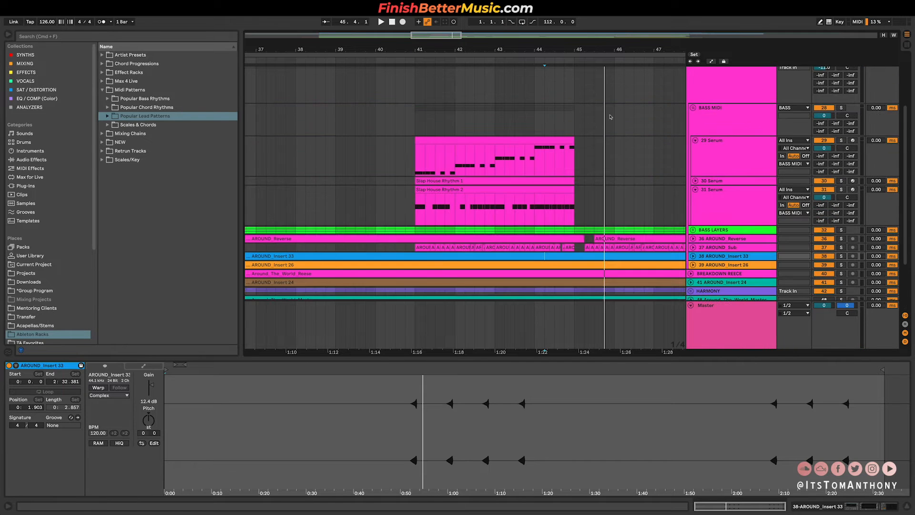
scroll(697, 103, up, 2)
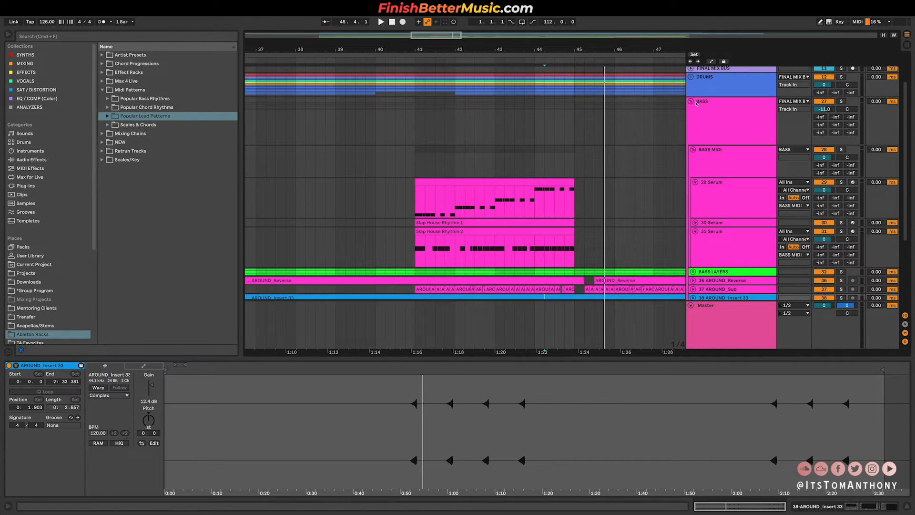
click(692, 101)
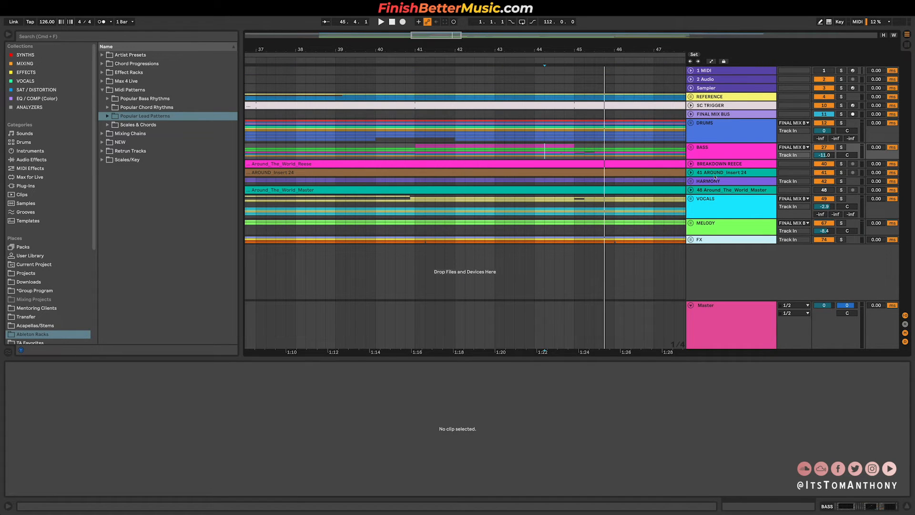
- Expand the VOCALS group to show the VOCAL LEAD (EDITED) and VOCAL LEAD 2 (EDITED) clips around bar 41
click(705, 206)
click(691, 198)
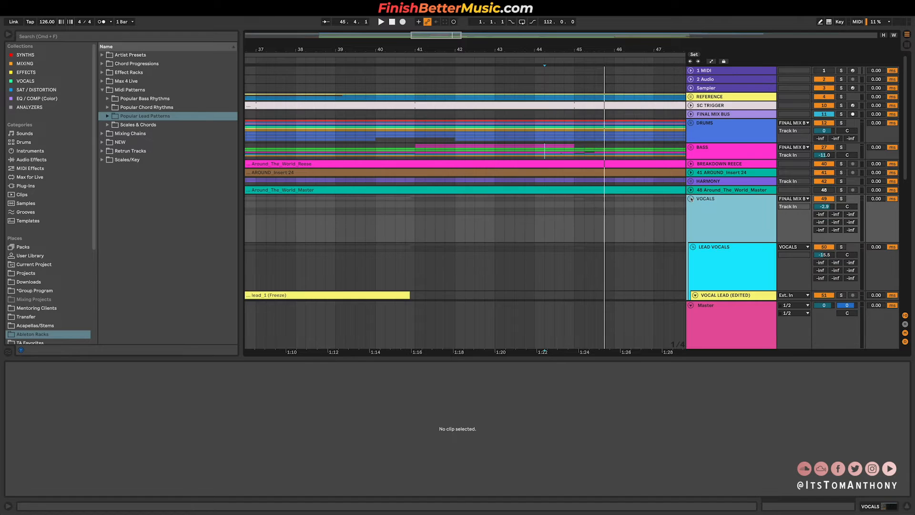
scroll(535, 198, down, 4)
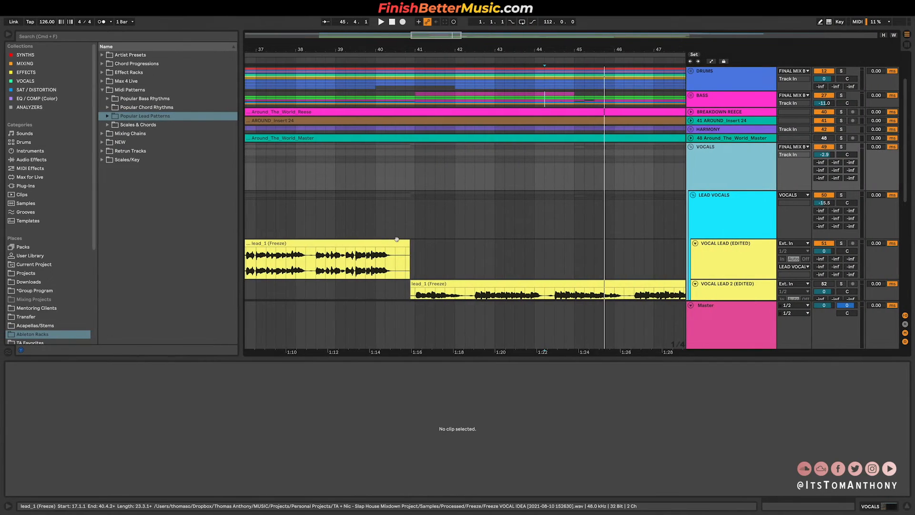
scroll(399, 239, left, 2)
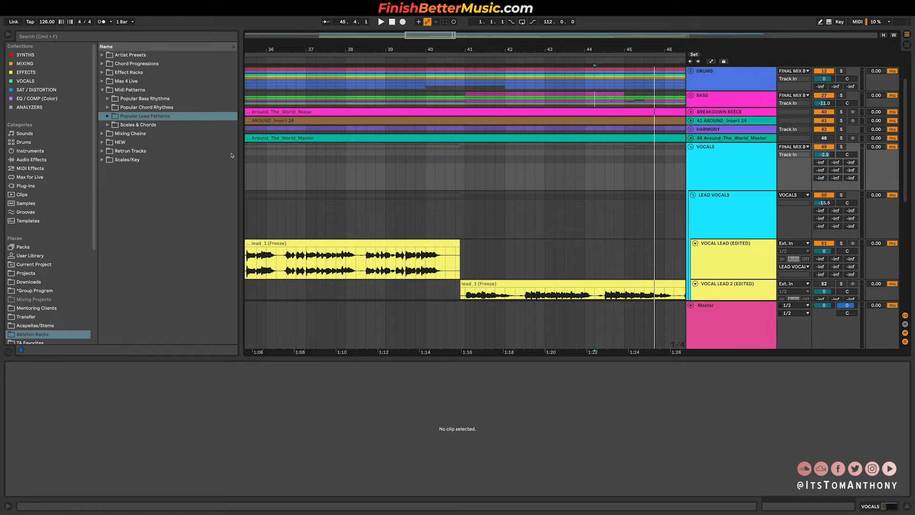
- Narrow the browser, shrink the clip detail area, and review the lead vocal and ADLIBS (EDITED) clips across the arrangement
drag(242, 151, 218, 155)
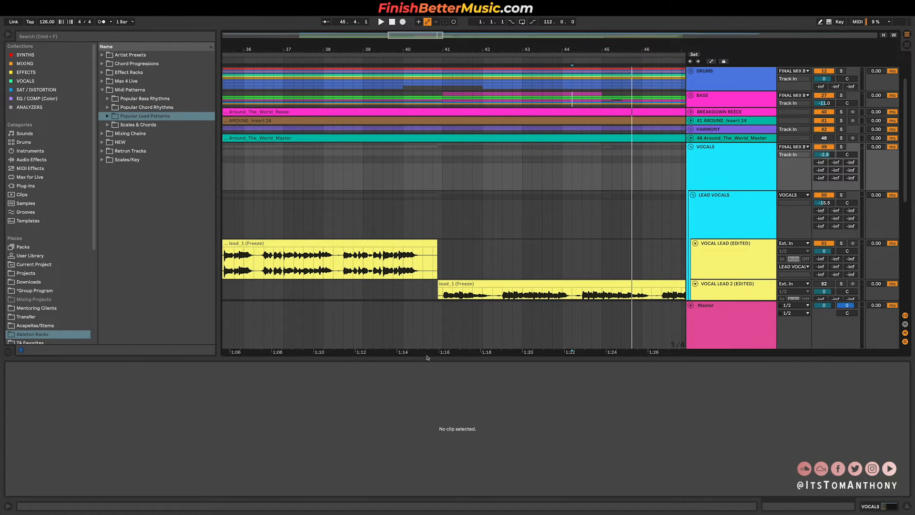
drag(427, 359, 419, 426)
scroll(379, 251, down, 5)
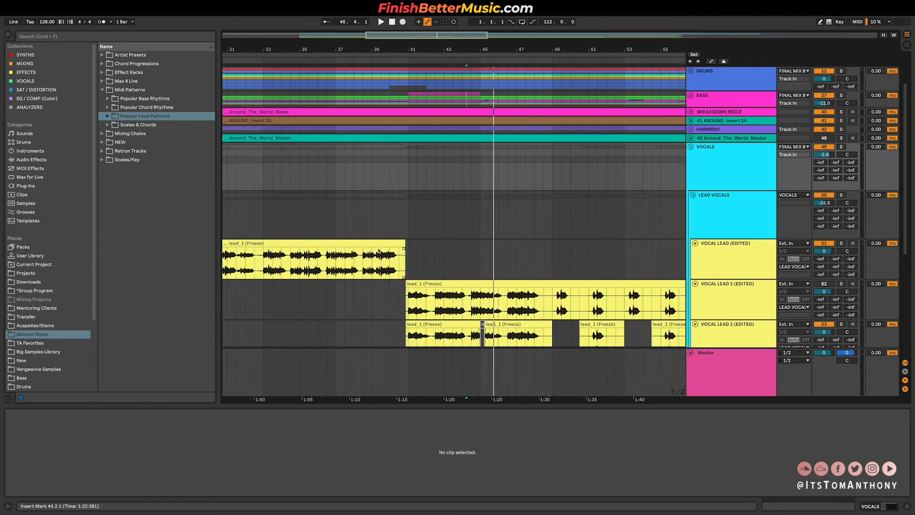
scroll(317, 215, left, 2)
scroll(294, 224, down, 5)
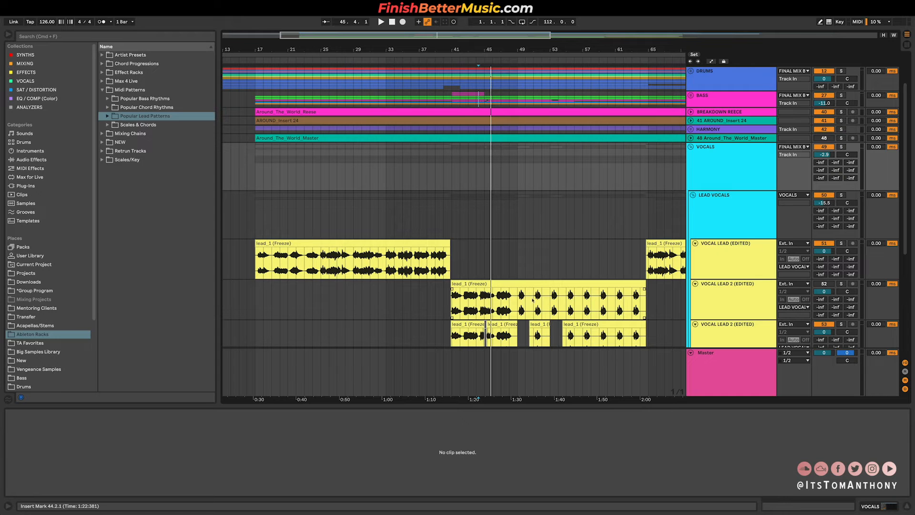
scroll(650, 273, down, 3)
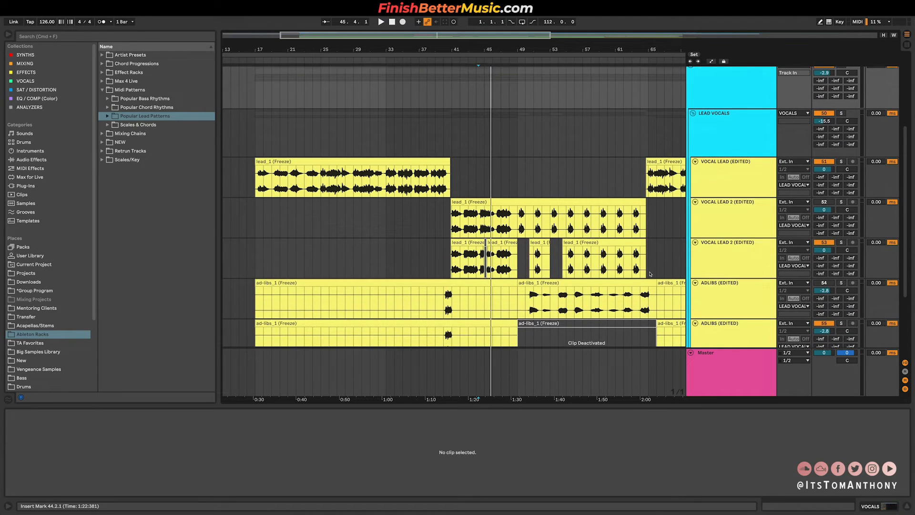
scroll(348, 249, up, 2)
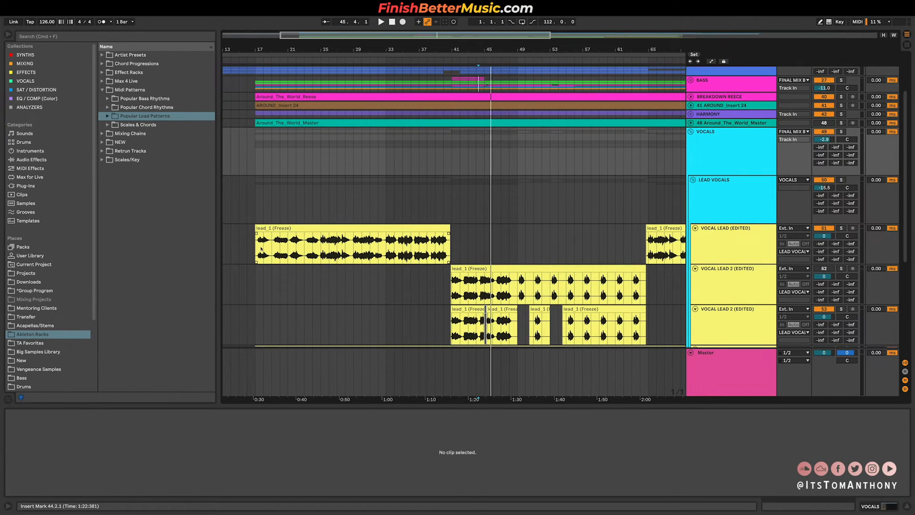
- Highlight successive sections of the first VOCAL LEAD (EDITED) clip, including bars 25 to 33 and bars 33 to 40
click(261, 248)
drag(261, 248, 386, 245)
click(321, 245)
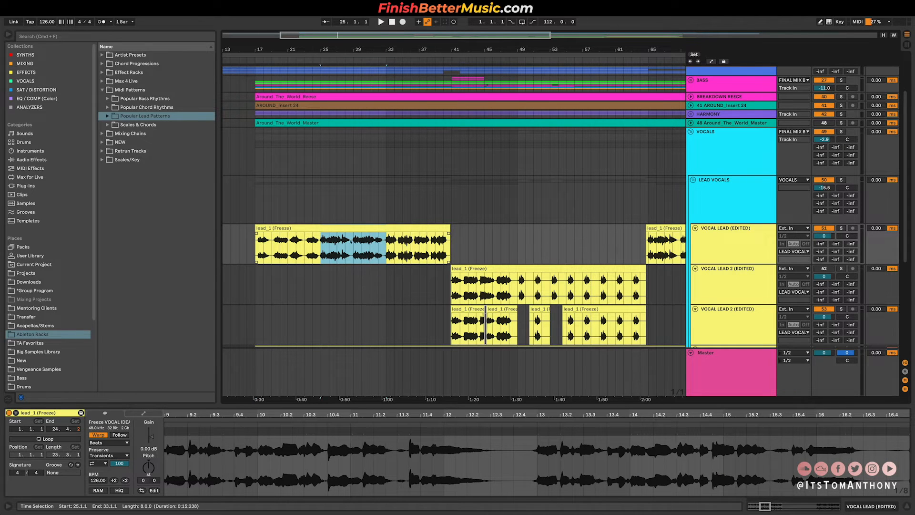
drag(388, 248, 450, 240)
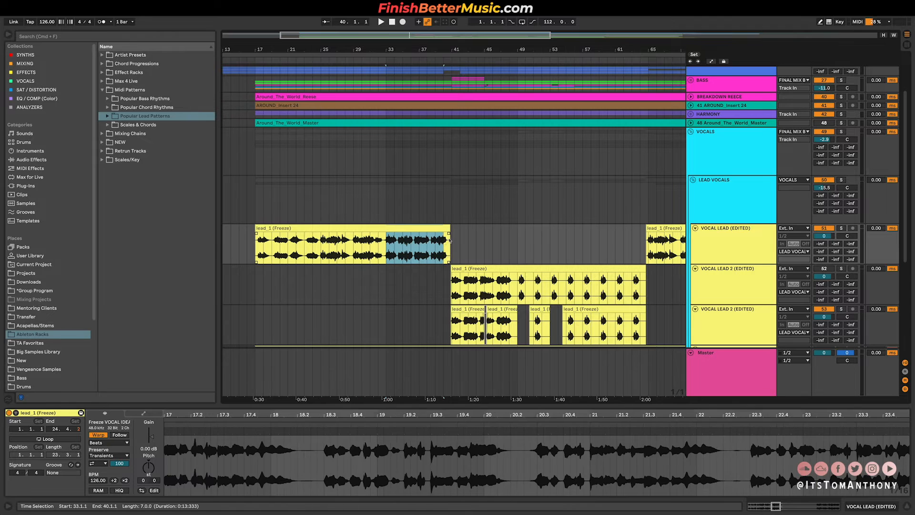
- Highlight bars 41 to 49 of VOCAL LEAD 2 (EDITED), play the second VOCAL LEAD 2 track in solo, and stop playback
drag(452, 288, 518, 286)
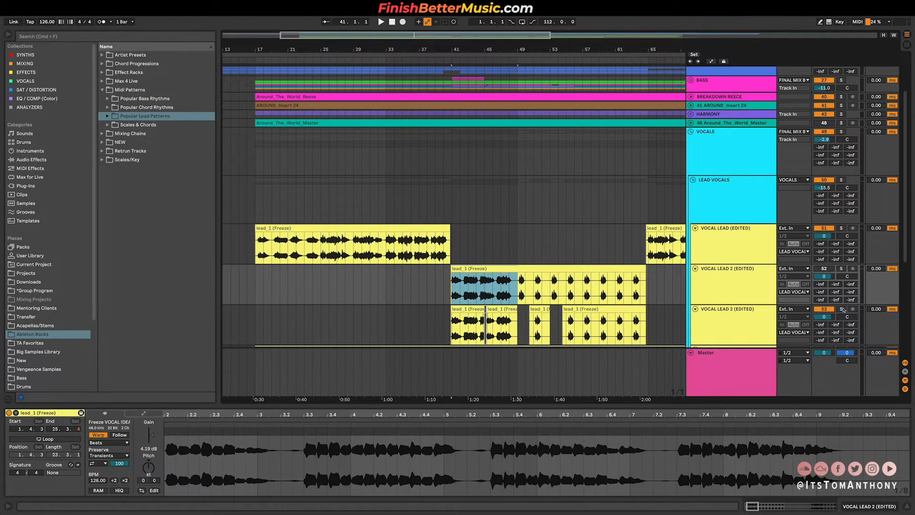
click(842, 309)
key(space)
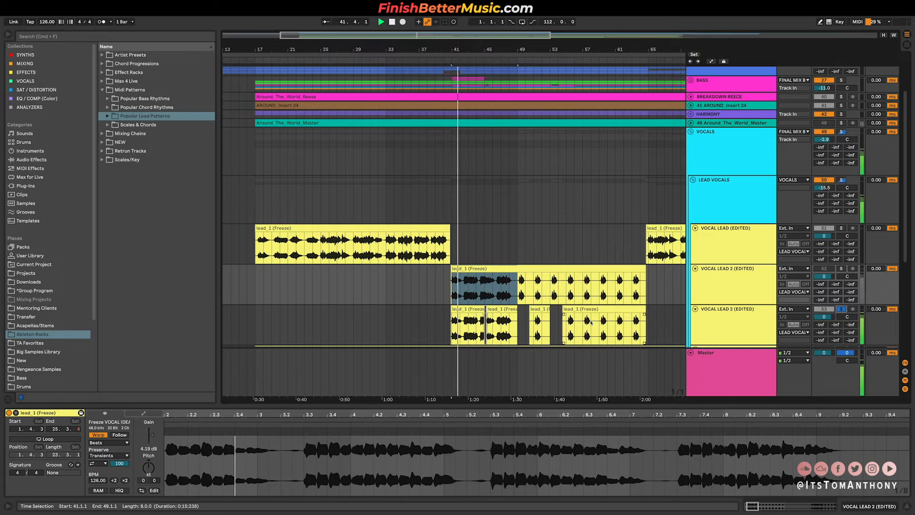
scroll(590, 323, down, 2)
scroll(588, 310, right, 3)
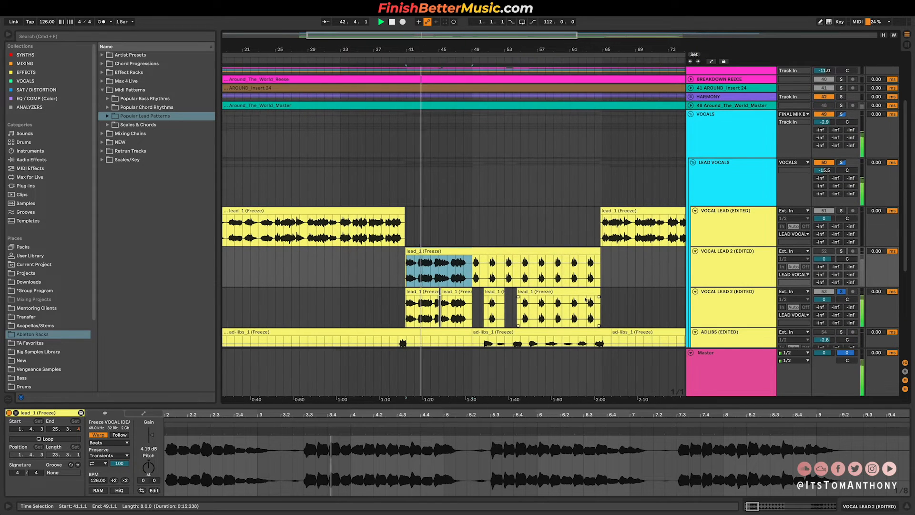
key(space)
- Play the first ADLIBS (EDITED) track in solo from bar 51 and stop playback
scroll(524, 286, down, 4)
click(479, 276)
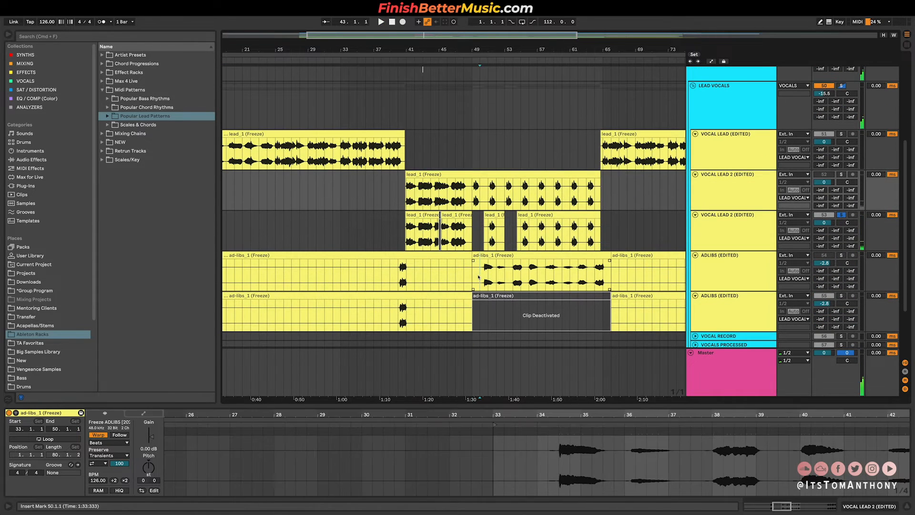
click(840, 256)
key(space)
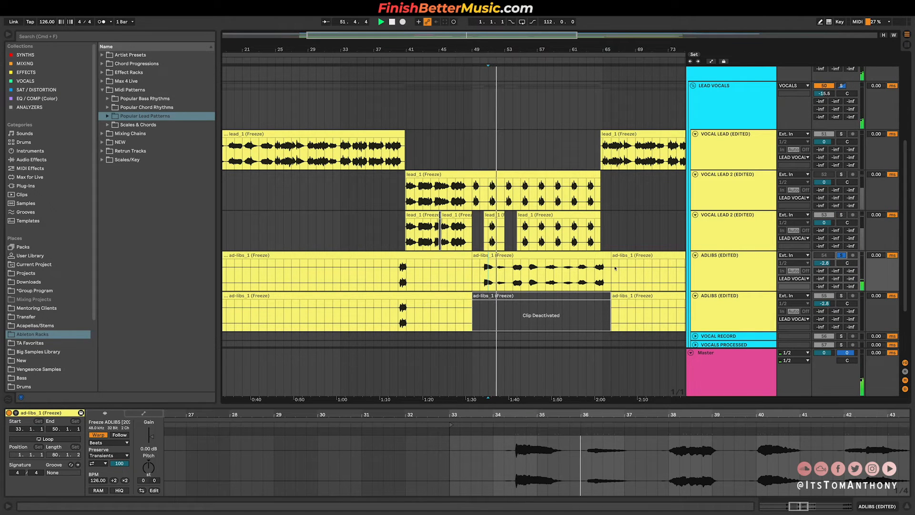
scroll(606, 238, down, 5)
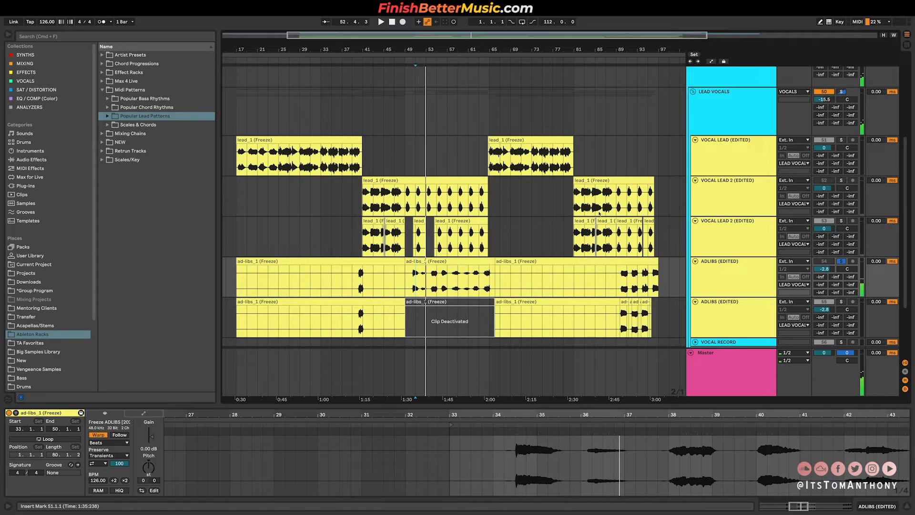
- Expand the HARMS group, play it in solo from bar 33, and go over its HARM 1 HIGH, DOUBLES 1 and DOUBLES 2 tracks
scroll(586, 233, down, 4)
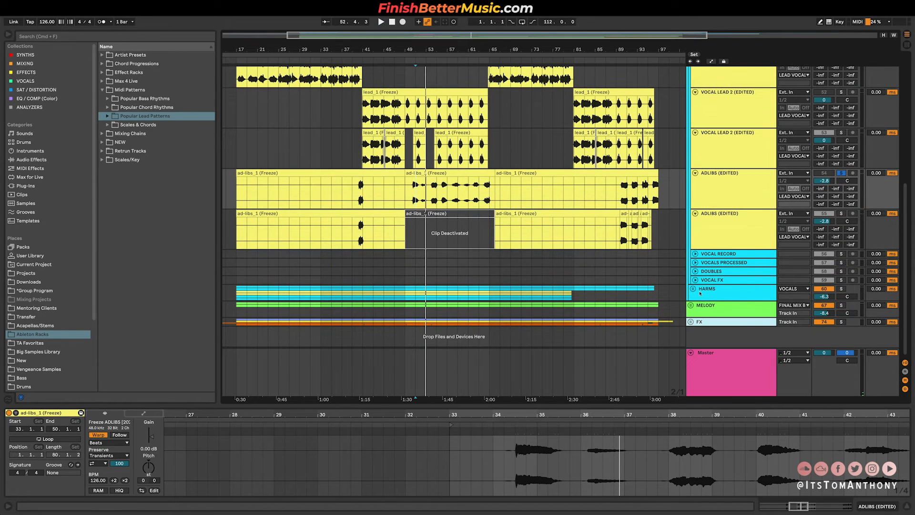
click(694, 289)
scroll(448, 242, down, 3)
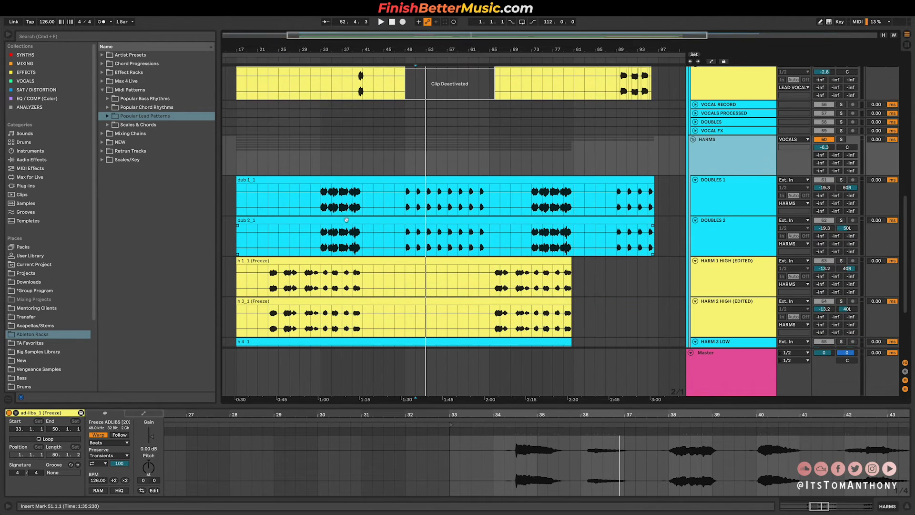
click(324, 206)
key(space)
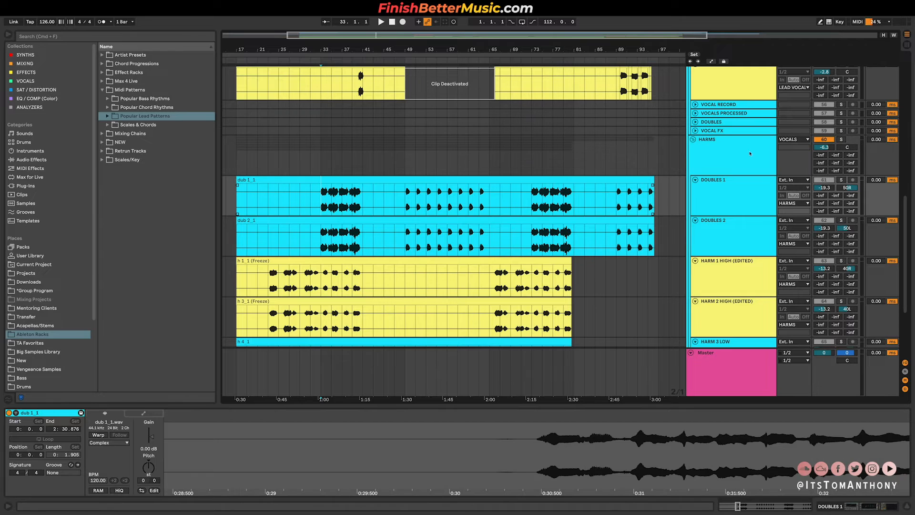
click(840, 139)
key(space)
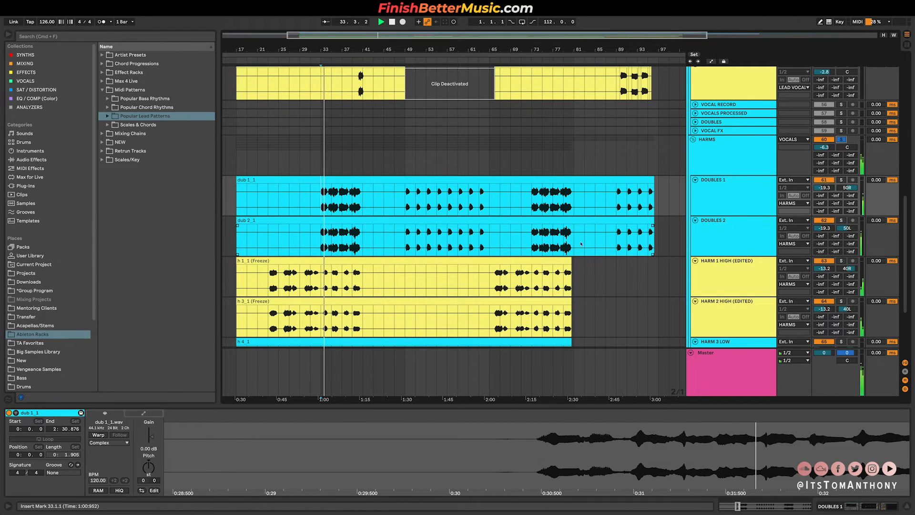
click(743, 276)
click(729, 195)
click(729, 236)
- Solo the whole VOCALS group, play it from bar 33 while reviewing its doubles and harmonies, and stop playback
scroll(339, 227, up, 2)
scroll(339, 226, up, 5)
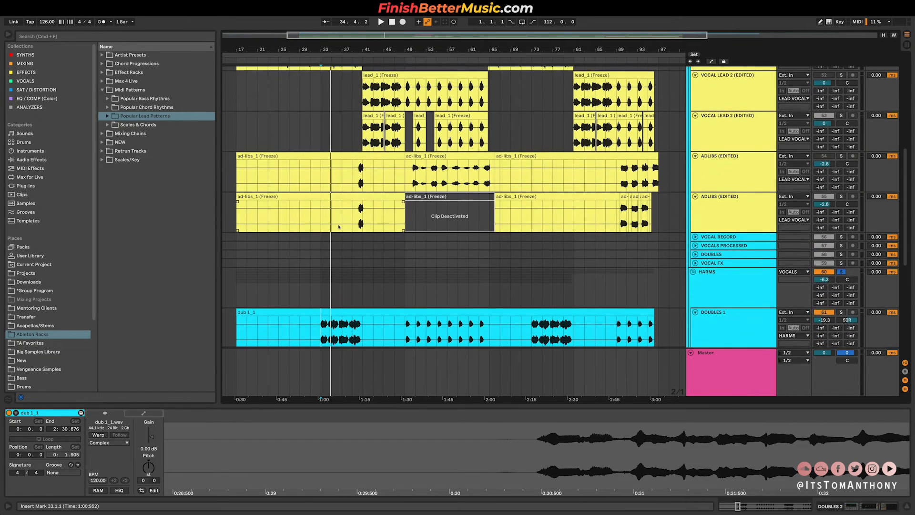
scroll(760, 133, up, 3)
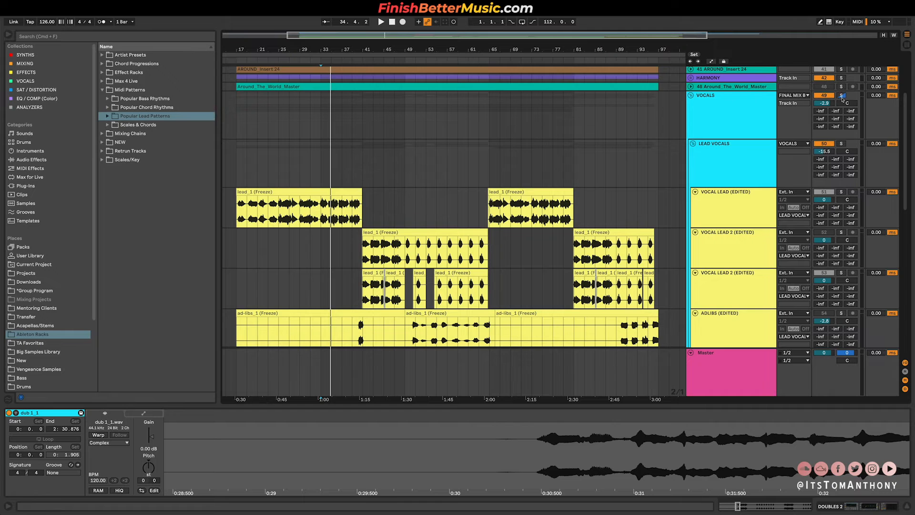
key(space)
scroll(505, 299, down, 12)
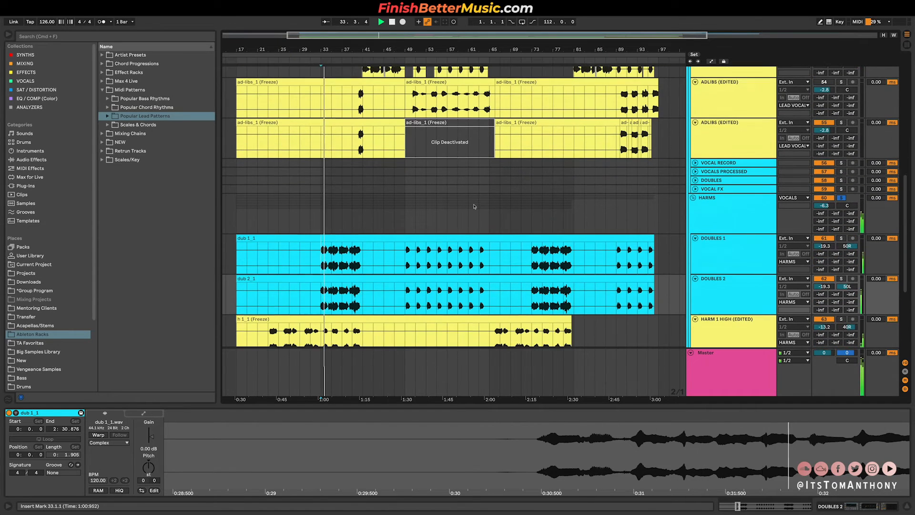
scroll(504, 299, down, 8)
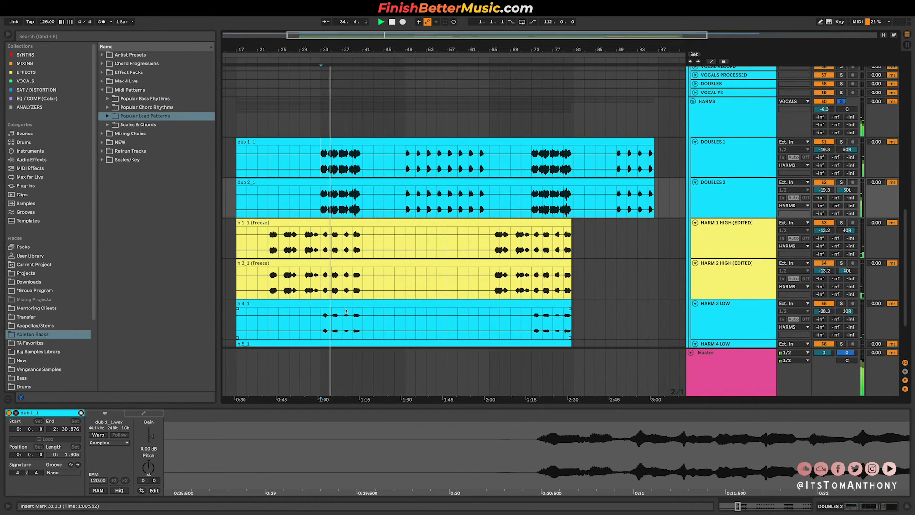
scroll(346, 311, up, 6)
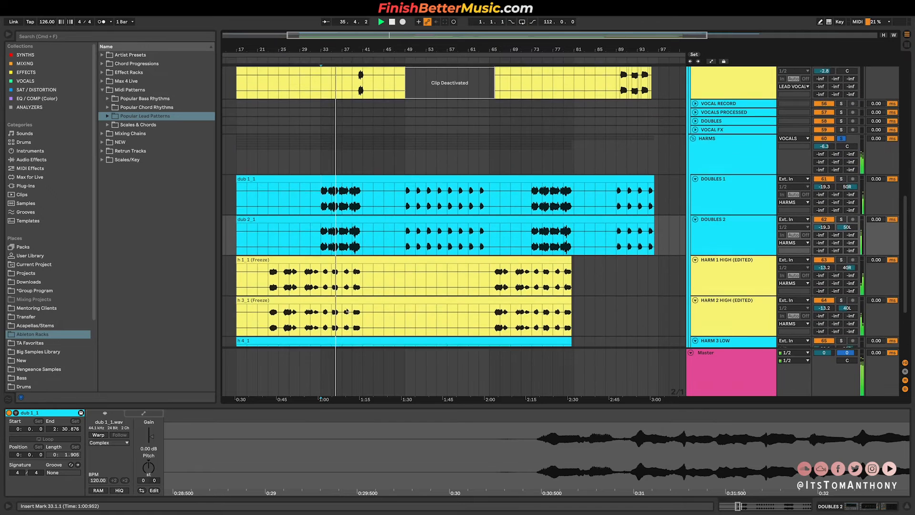
scroll(346, 312, up, 10)
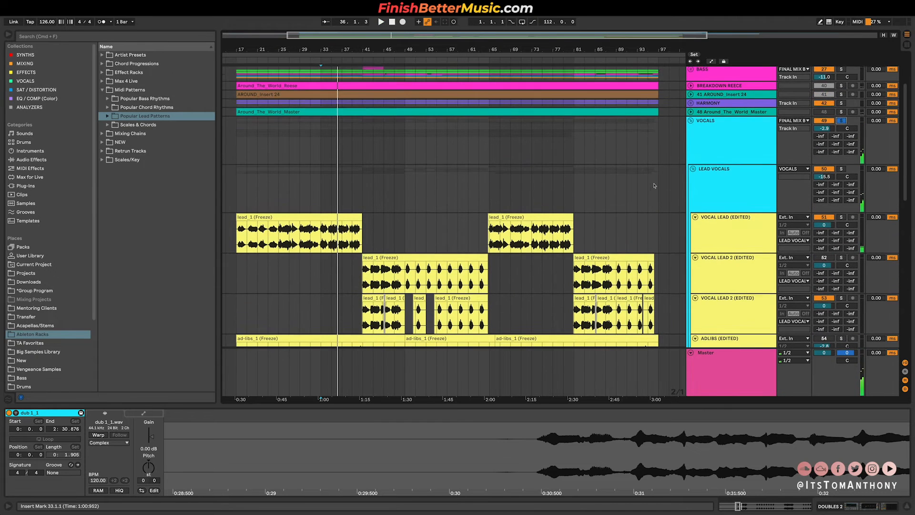
- Collapse the VOCALS group, expand the MELODY group, and unfold the AROUND_Lead track
click(690, 121)
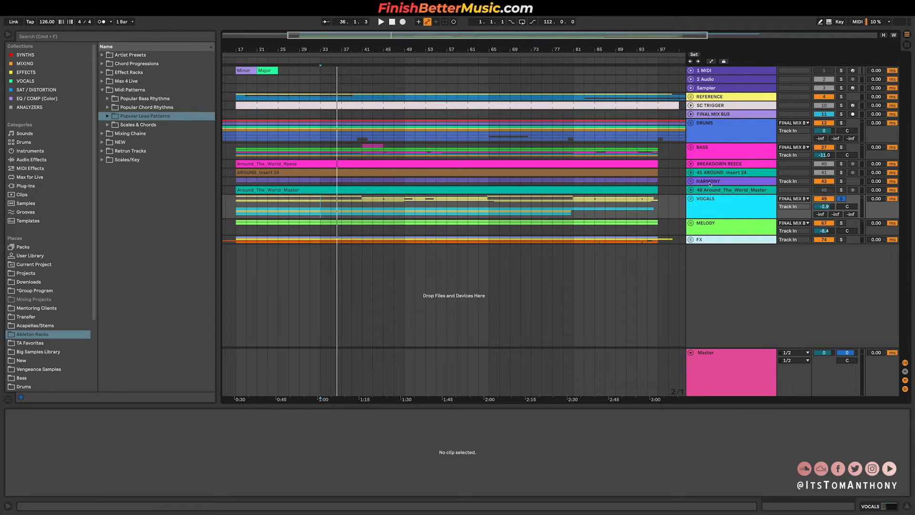
click(708, 226)
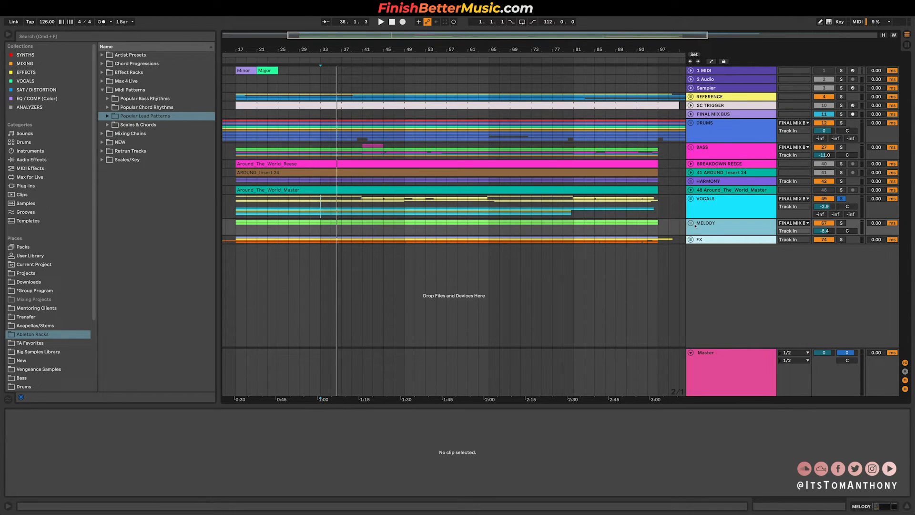
click(690, 223)
scroll(540, 252, down, 1)
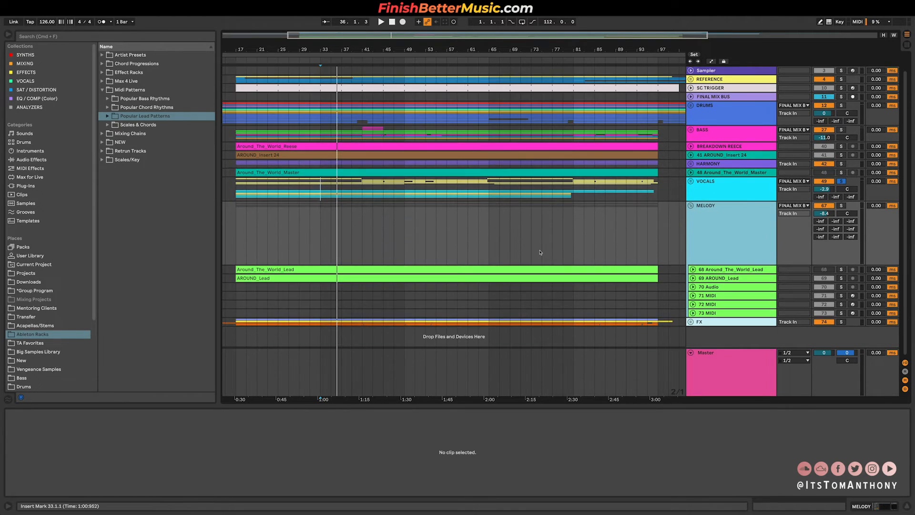
click(693, 278)
- Play the AROUND_Lead track in solo from bar 49 and stop playback
scroll(404, 301, up, 5)
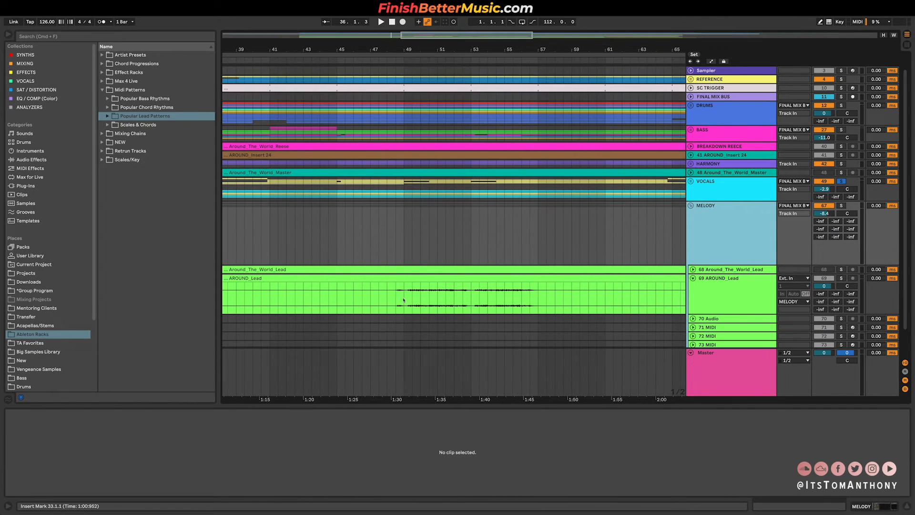
click(404, 301)
click(841, 278)
key(space)
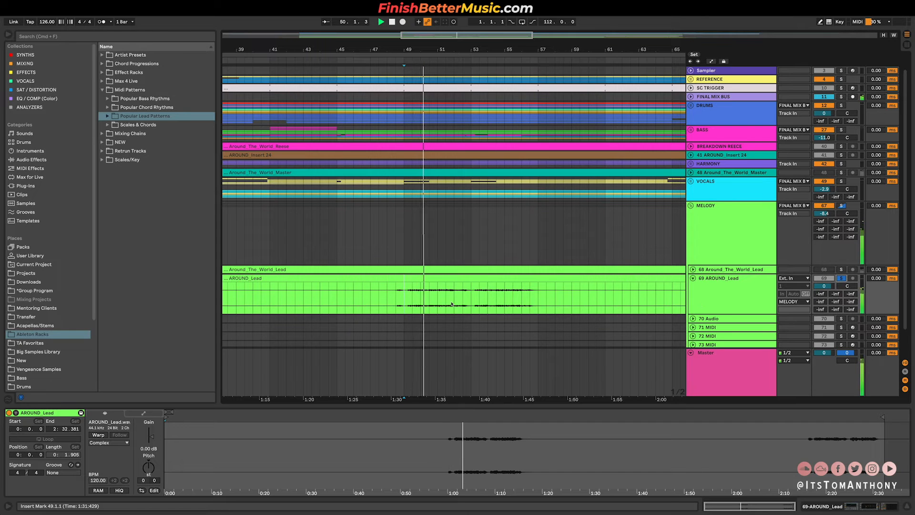
scroll(426, 307, up, 3)
scroll(426, 307, up, 1)
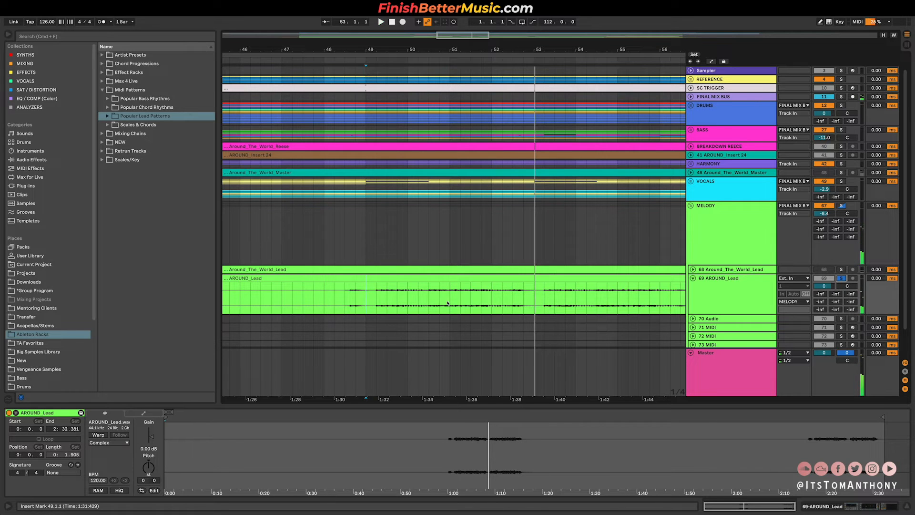
scroll(392, 303, down, 3)
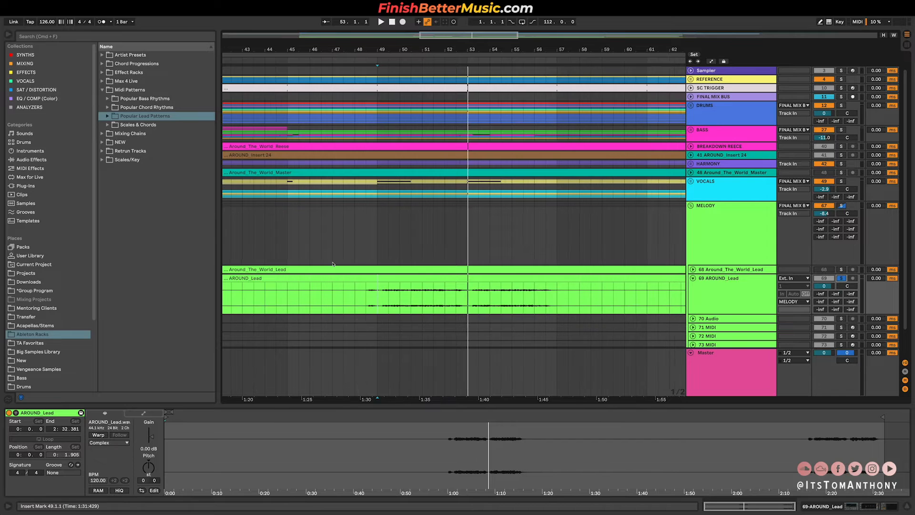
scroll(334, 266, down, 2)
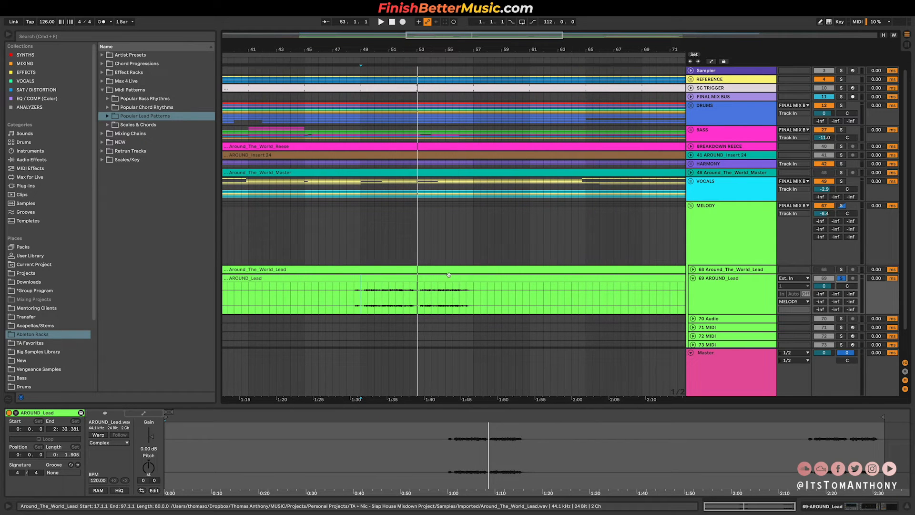
- Collapse the MELODY group and expand the HARMONY group to show its Steel, Brass and Mallet clips
click(691, 207)
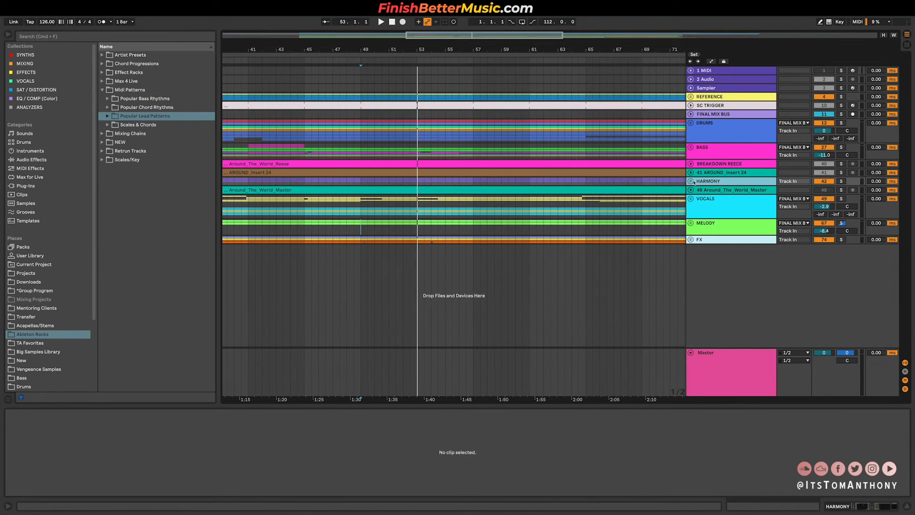
click(691, 181)
scroll(488, 222, down, 2)
scroll(321, 260, down, 5)
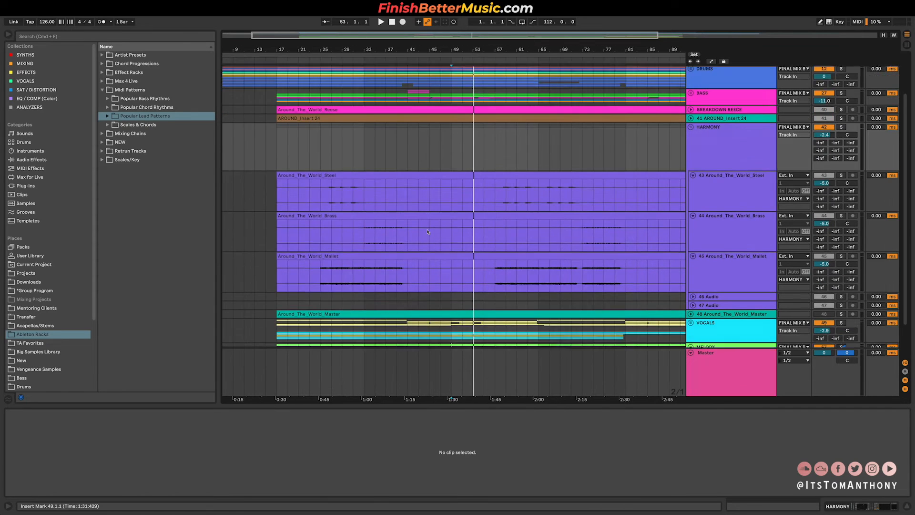
- Play Around_The_World_Mallet in solo from bar 25, stop playback, and select the BREAKDOWN REECE track
click(320, 260)
key(space)
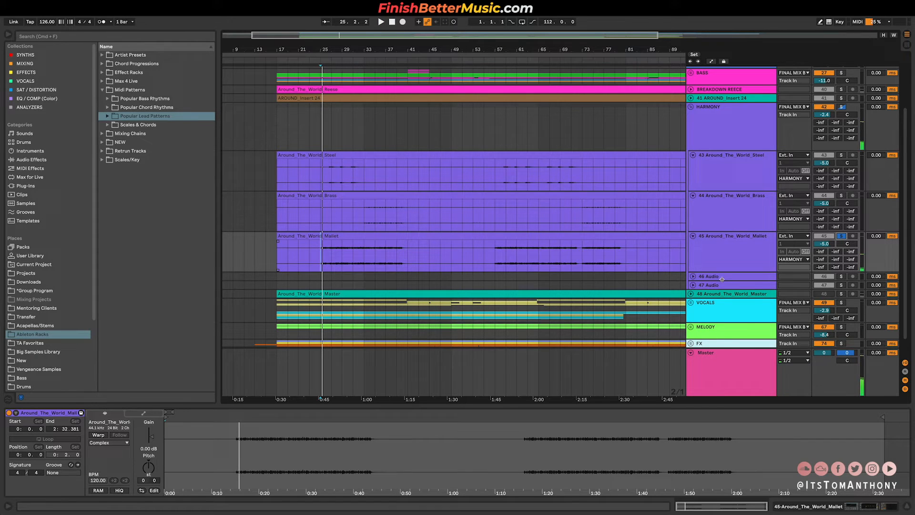
scroll(717, 134, up, 2)
click(698, 117)
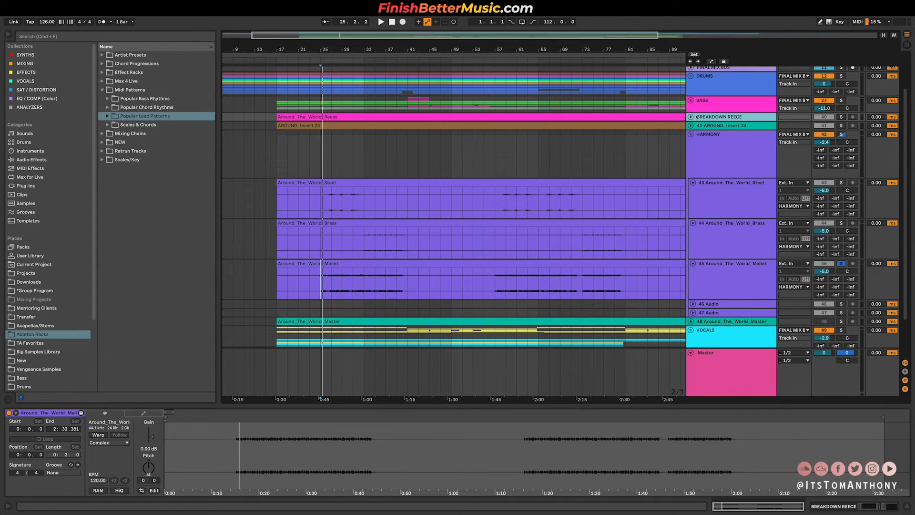
- Unfold the BREAKDOWN REECE track, play it in solo from bar 17, and stop playback
key(Right)
click(277, 133)
key(space)
key(plus)
key(plus)
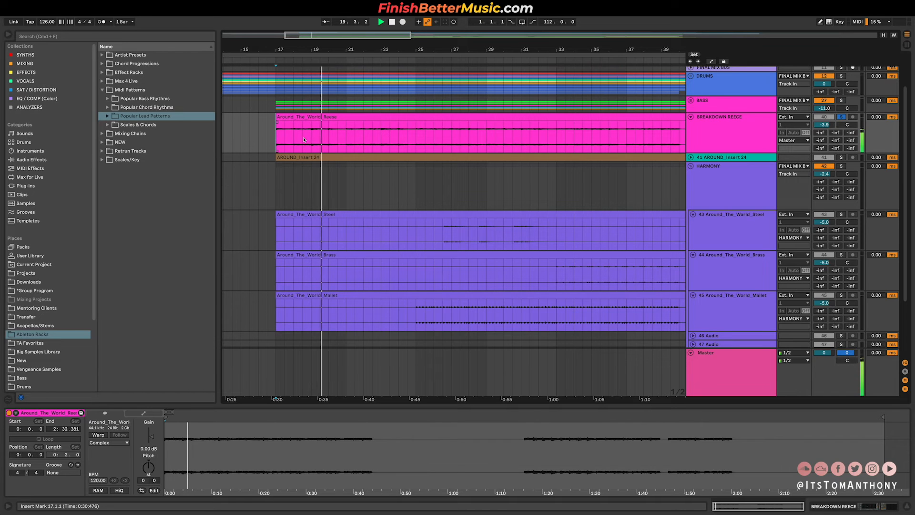
key(space)
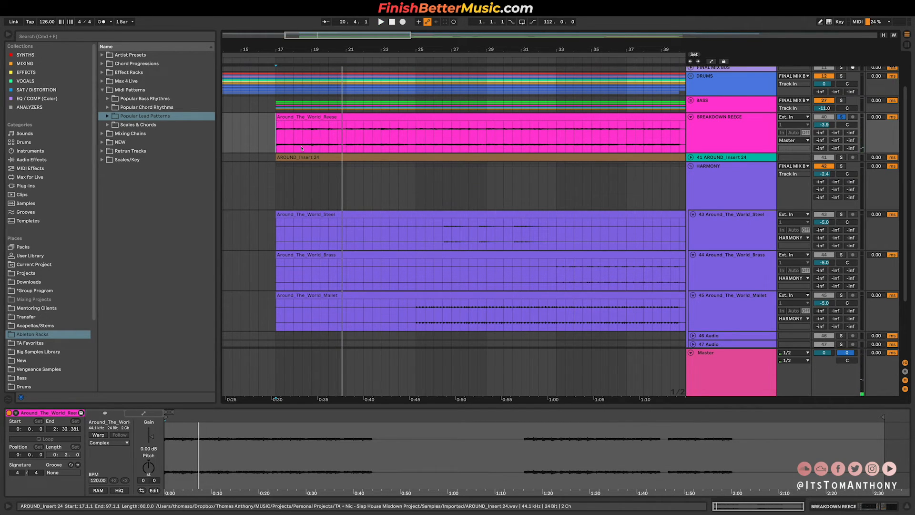
- Play the arrangement from bar 17 for the reece without solo and from bar 25 for the mallet, and stop playback
scroll(305, 152, down, 2)
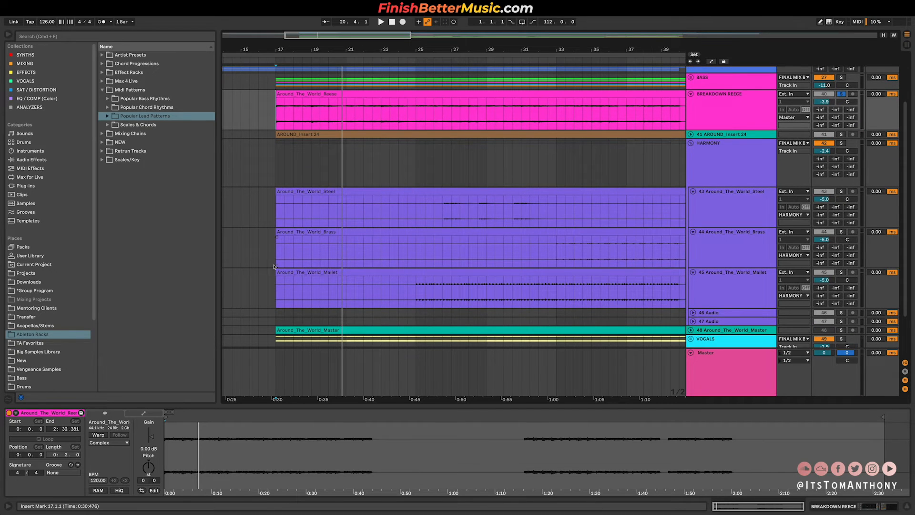
click(416, 110)
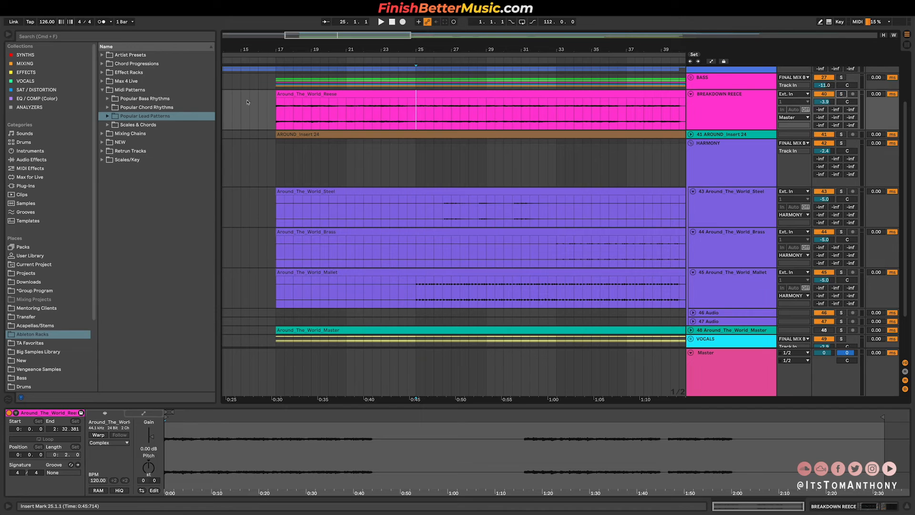
key(space)
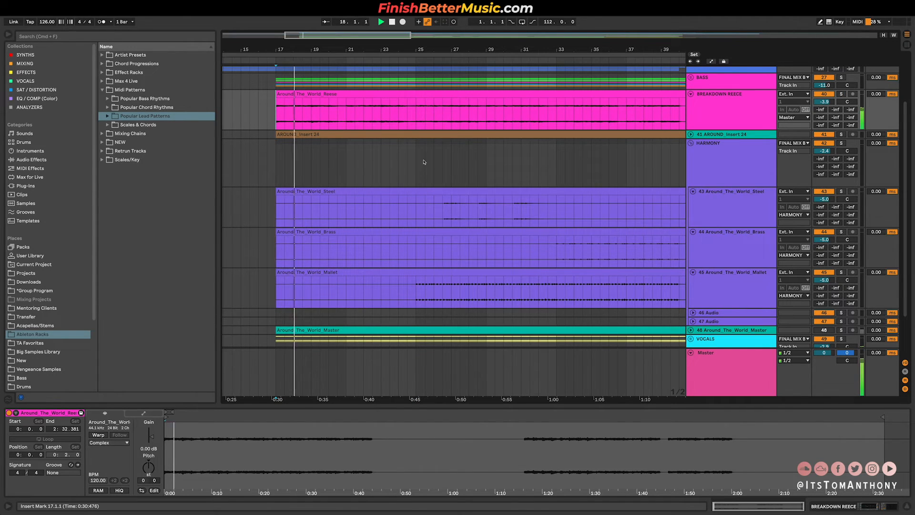
click(415, 297)
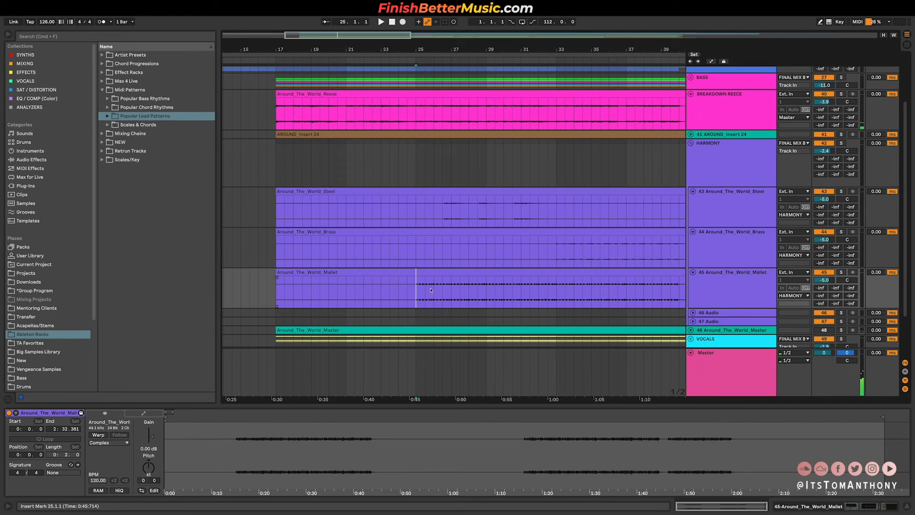
key(space)
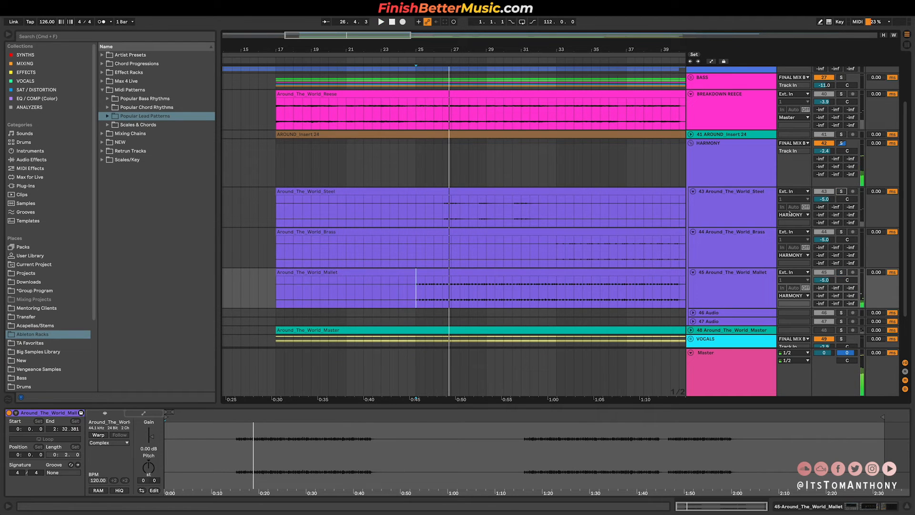
- Play Around_The_World_Steel in solo from about bar 26 and within the full mix from bar 25, and stop playback
click(443, 210)
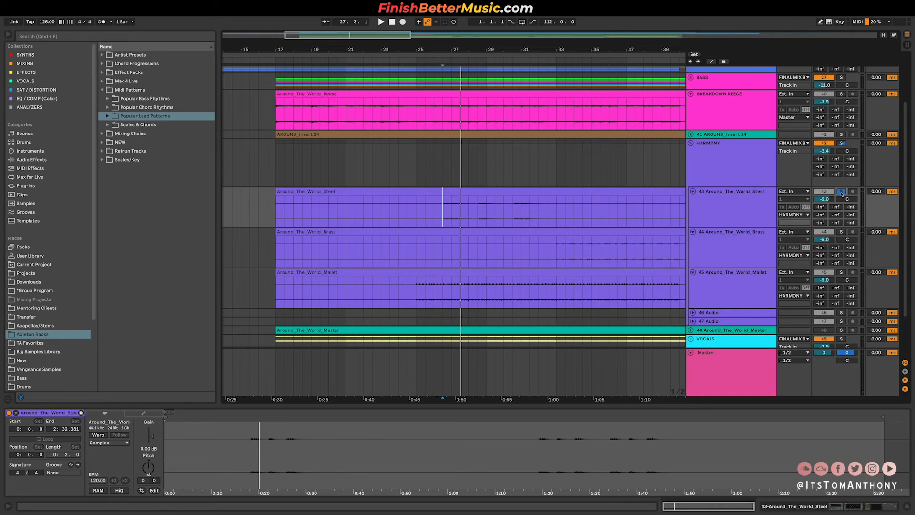
click(416, 208)
key(space)
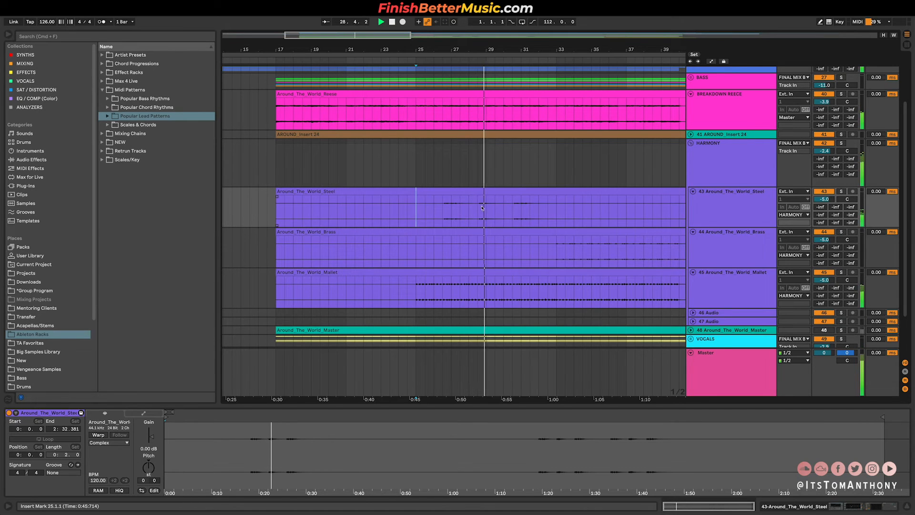
key(space)
- Select a short phrase in the Steel clip and the range from bar 25 to 33 across the Steel, Brass and Mallet clips
drag(438, 211, 496, 212)
scroll(506, 224, right, 1)
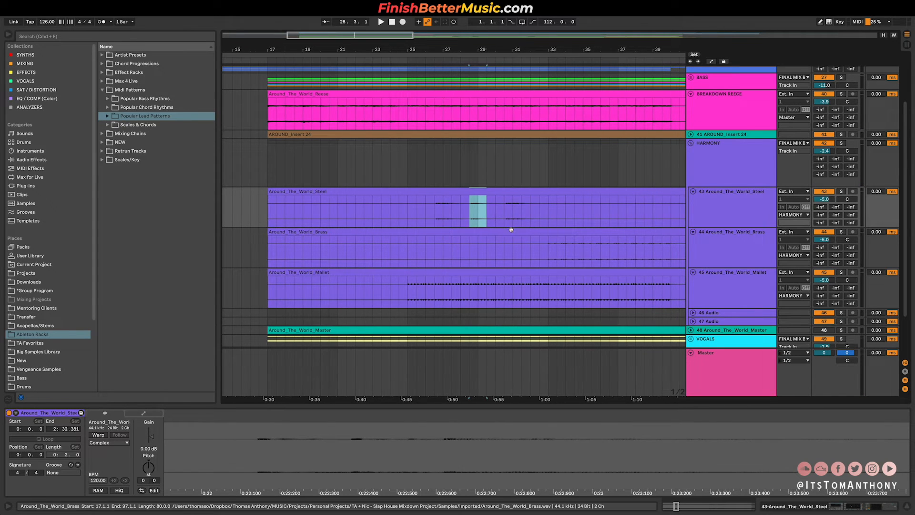
drag(404, 212, 551, 288)
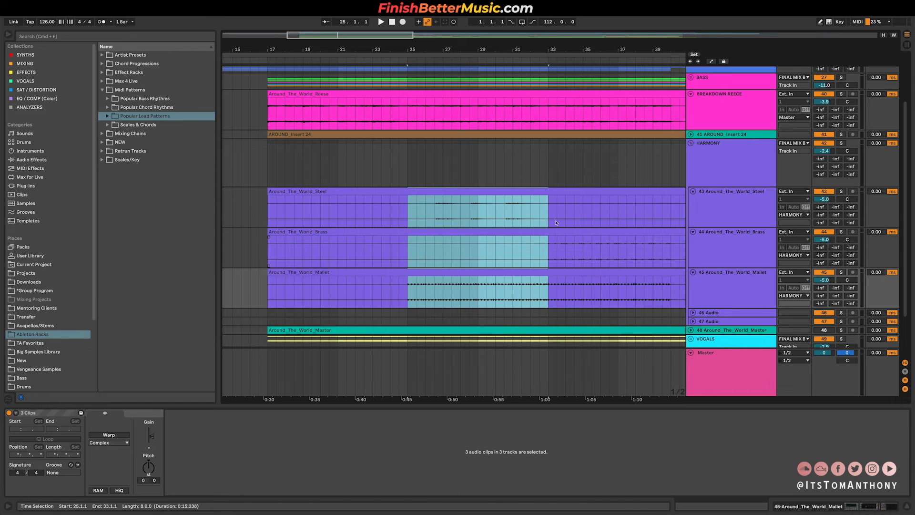
- Play Around_The_World_Brass from bar 33, first in solo and again within the full mix
click(556, 222)
click(842, 232)
key(space)
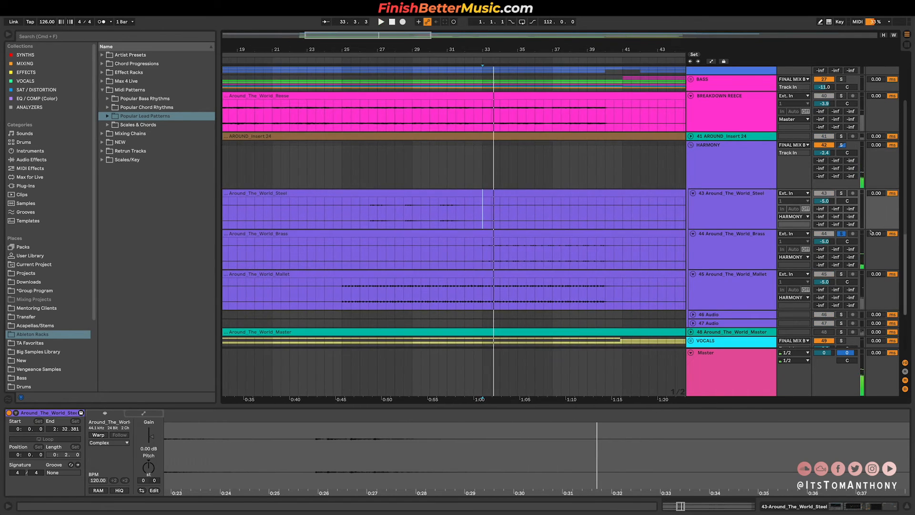
click(843, 233)
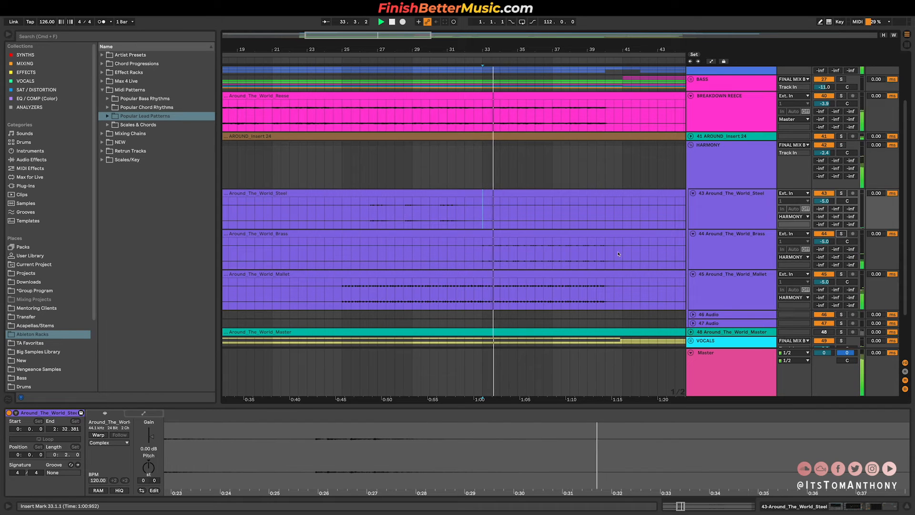
- Raise the Around_The_World_Brass volume to 6.0 dB during playback, undo the change, and stop playback
drag(824, 242, 824, 224)
key(super+z)
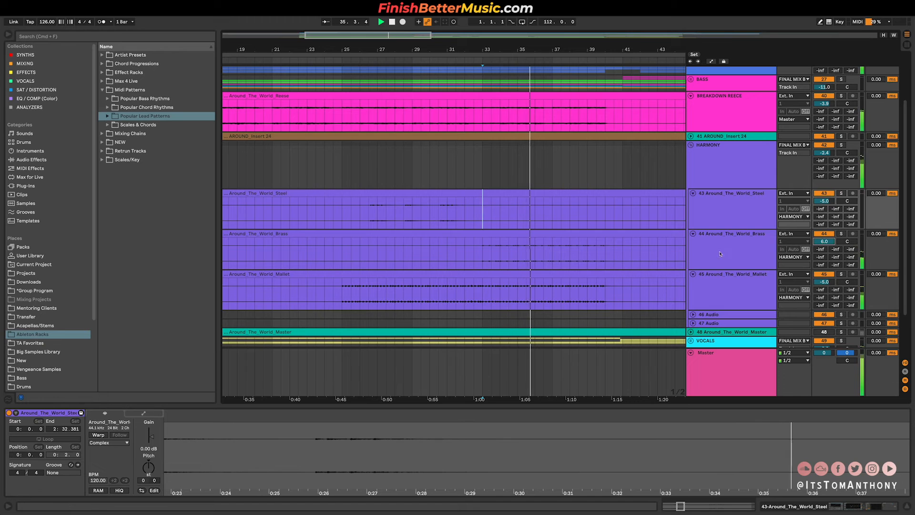
scroll(572, 265, down, 3)
key(space)
scroll(541, 260, right, 3)
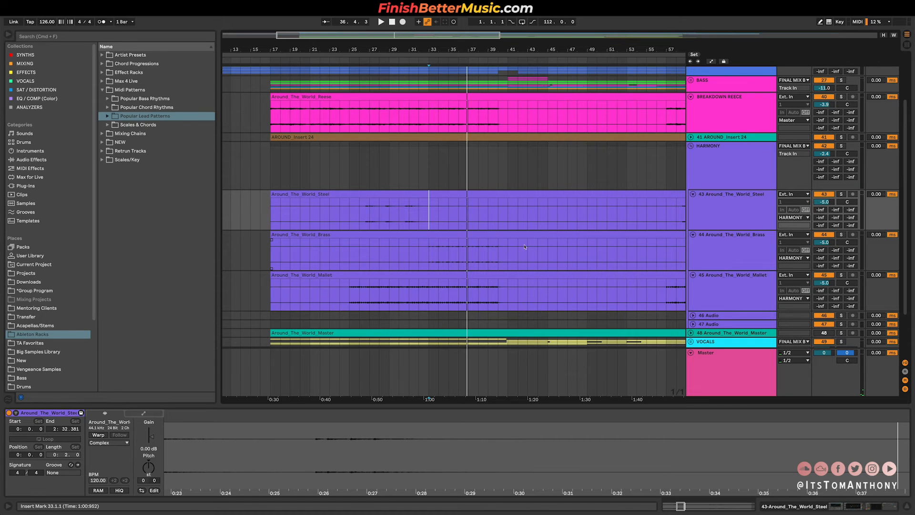
- Collapse the HARMONY group and expand the FX group to show its insert and White Noise tracks
scroll(481, 183, down, 3)
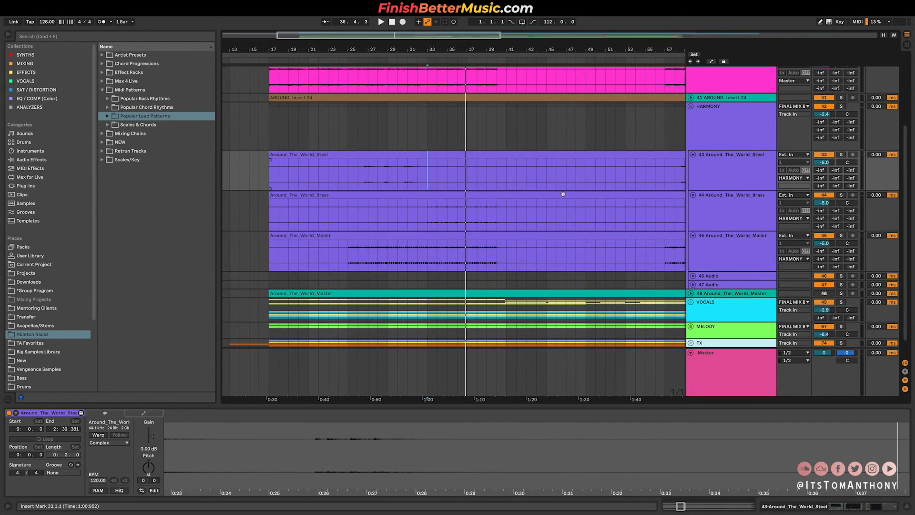
click(691, 85)
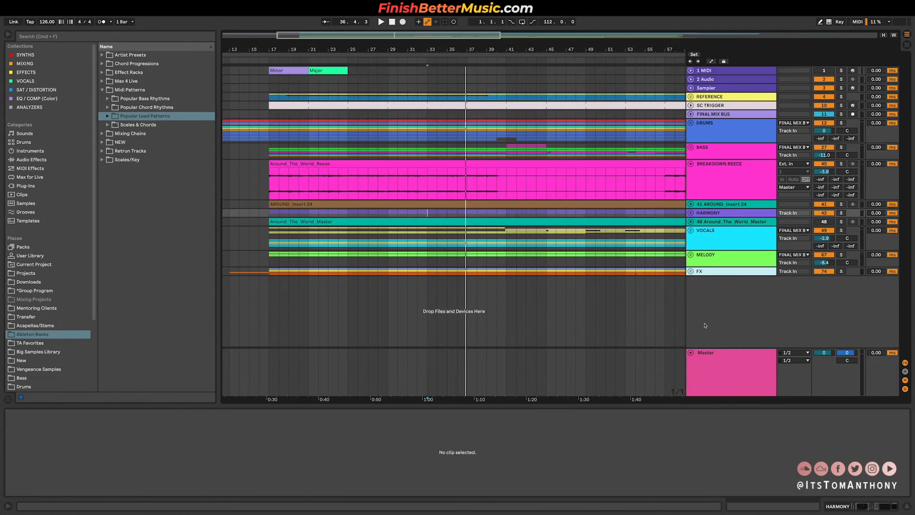
click(691, 271)
scroll(329, 272, down, 5)
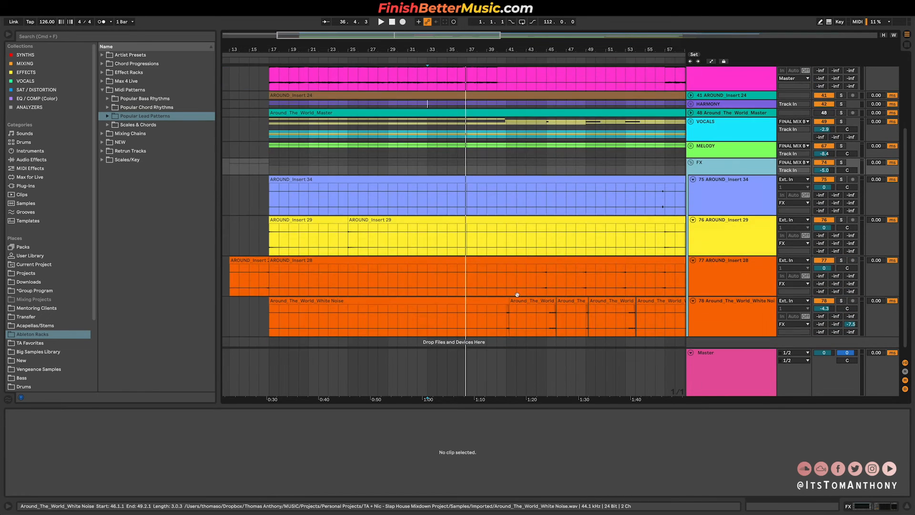
- Play the AROUND_Insert 29 track in solo from bar 25 and stop playback
scroll(328, 272, up, 3)
click(361, 236)
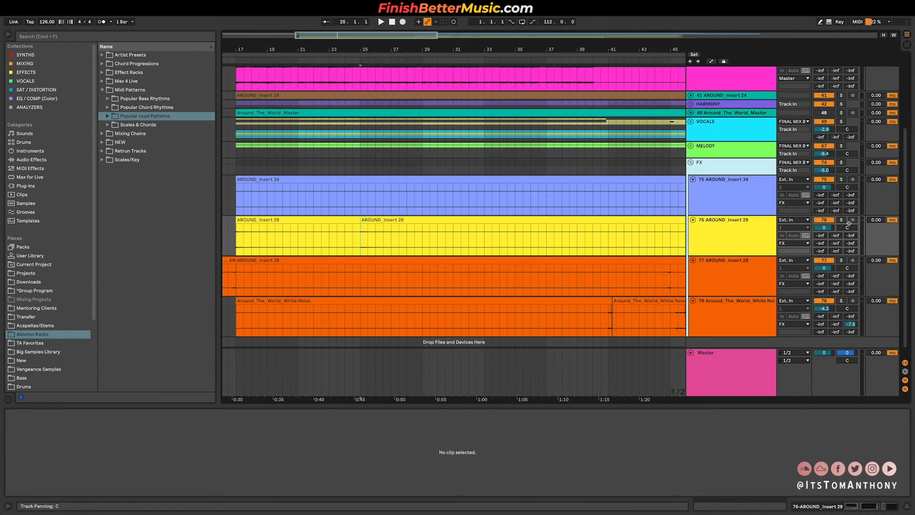
click(842, 221)
key(space)
scroll(534, 324, right, 3)
key(space)
- Play the Around_The_World_White Noise track in solo from about bar 41 and stop playback
click(538, 326)
click(842, 301)
key(space)
key(space)
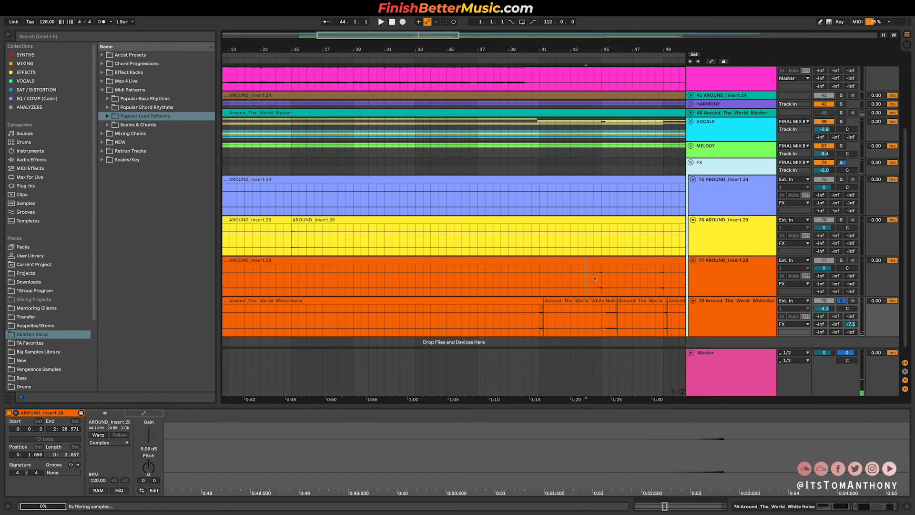
- Play the AROUND_Insert 28 track in solo from bar 44.3, stop playback, and clear the solo
click(600, 280)
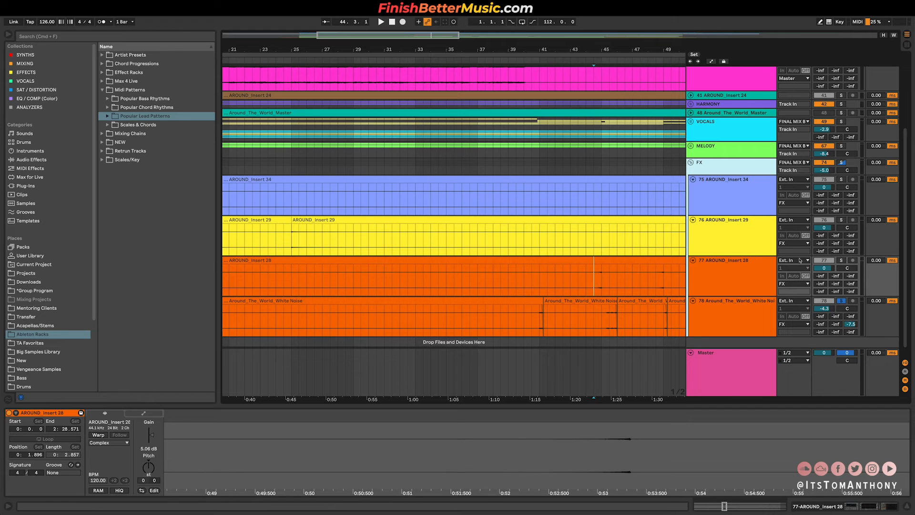
click(841, 260)
key(space)
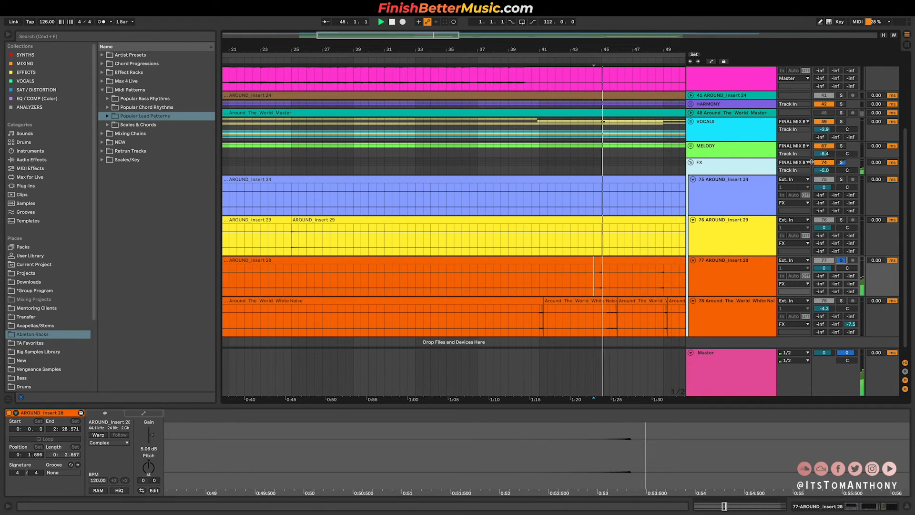
key(space)
click(841, 163)
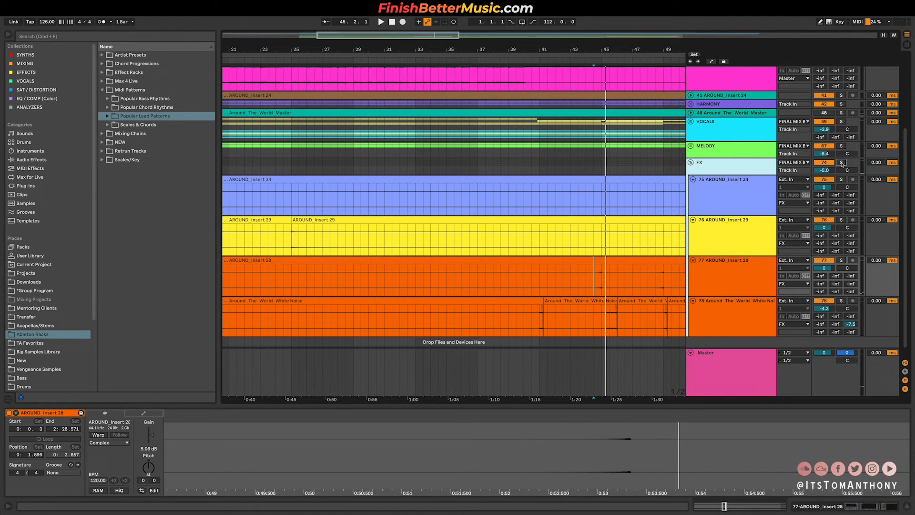
- Play the full mix from bar 41 at the White Noise clip, and look inside the BASS group
click(596, 276)
click(538, 321)
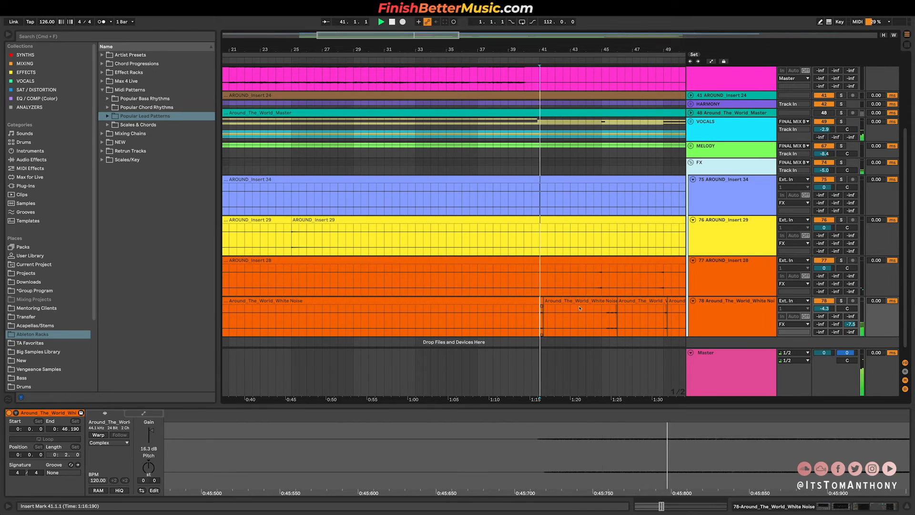
scroll(706, 152, up, 5)
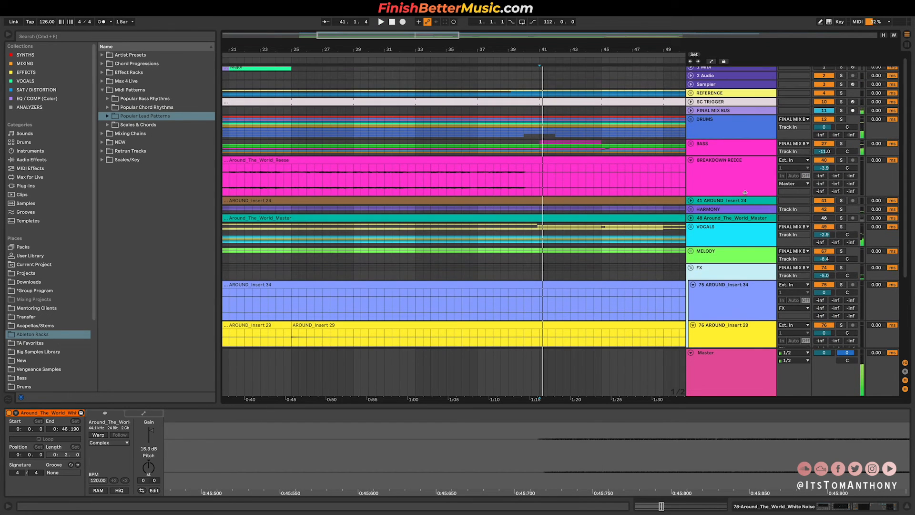
click(691, 143)
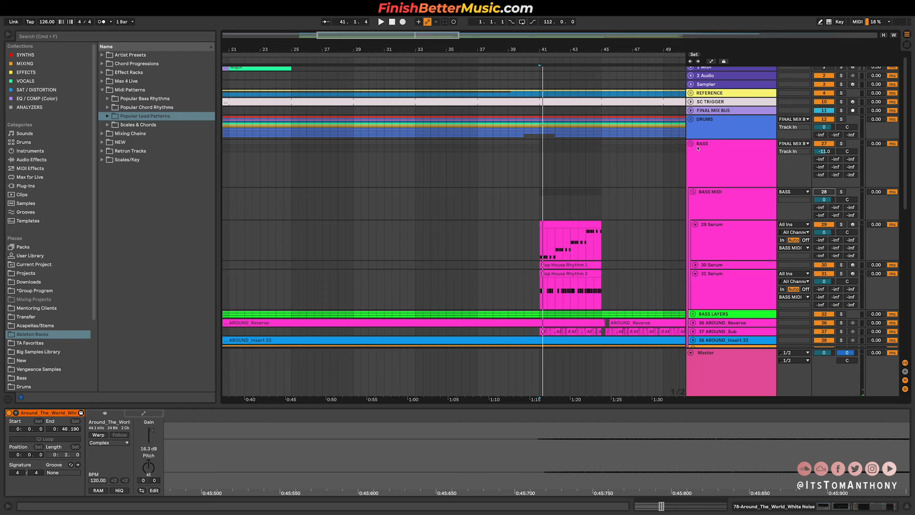
scroll(568, 291, down, 5)
- Play the full mix from bar 41 and again from bar 44.3 to hear the effects in context, and stop playback
key(space)
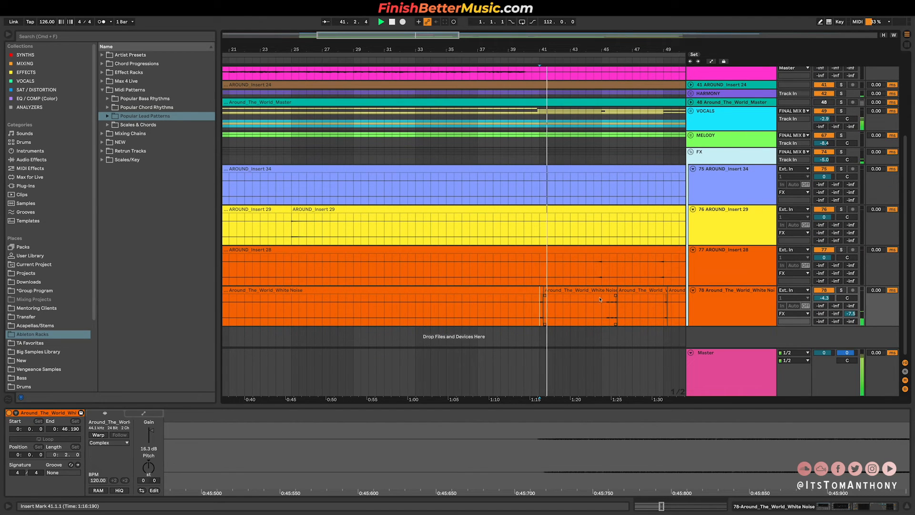
click(593, 266)
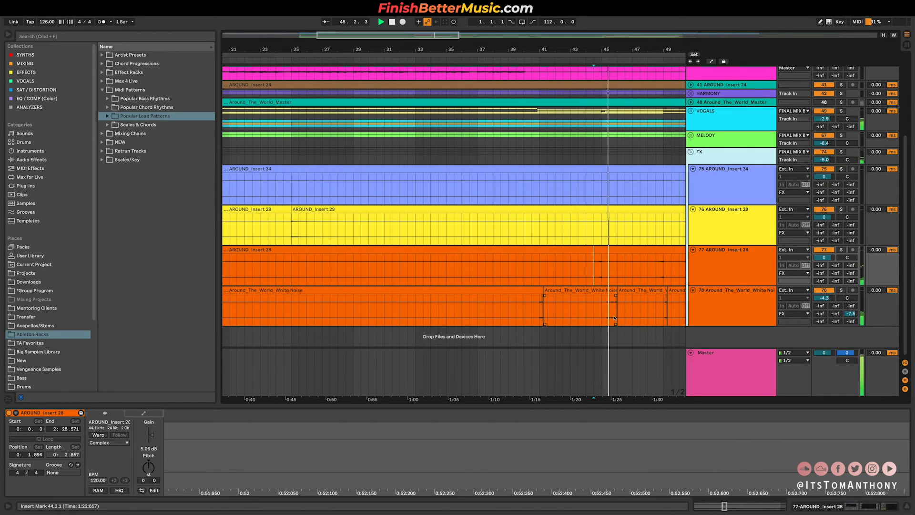
key(space)
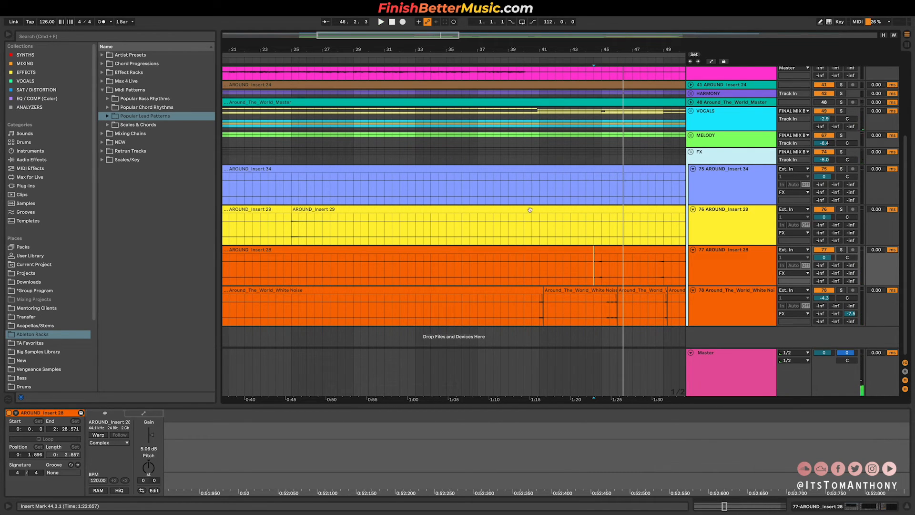
- Collapse the FX group and show a wider range of the arrangement
click(692, 153)
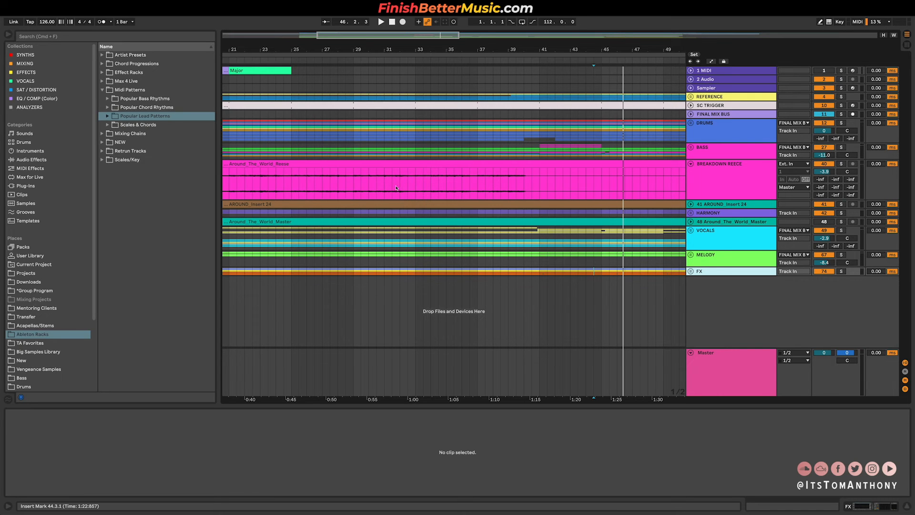
scroll(382, 143, left, 3)
scroll(365, 86, down, 3)
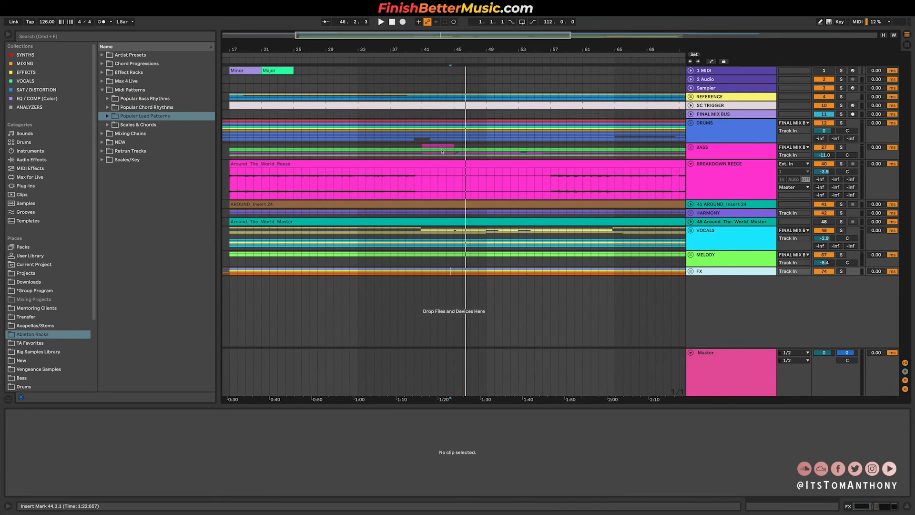
- Switch to the browser, look through the Mixing & Mastering Bootcamp page's course points, and return to Ableton Live
key(ctrl+Right)
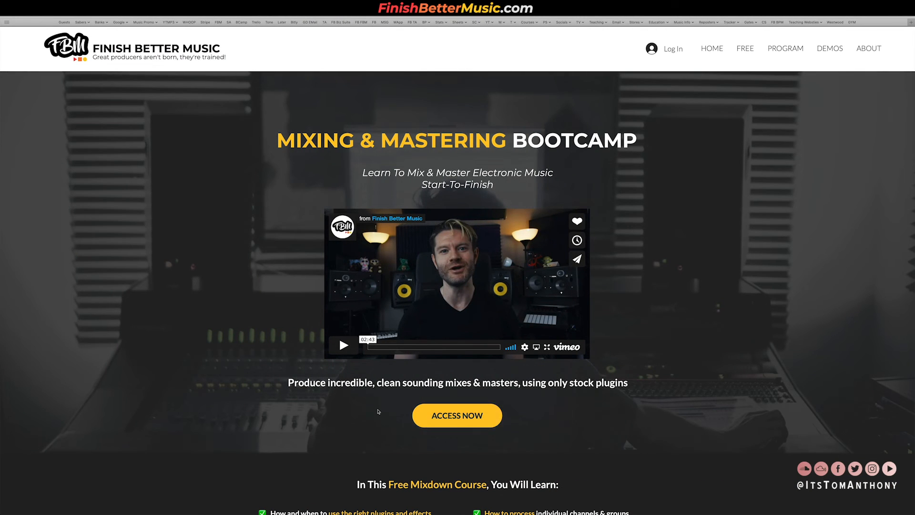
scroll(367, 388, up, 1)
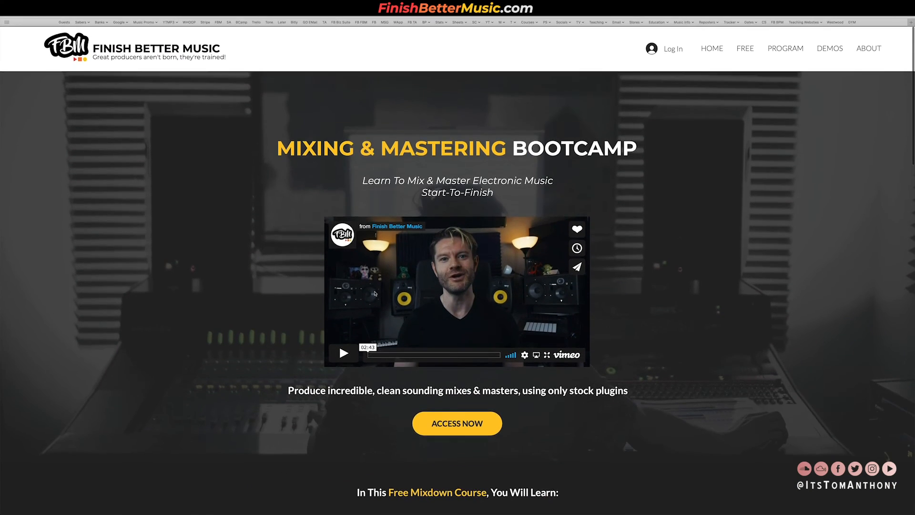
scroll(367, 388, down, 3)
scroll(434, 352, down, 1)
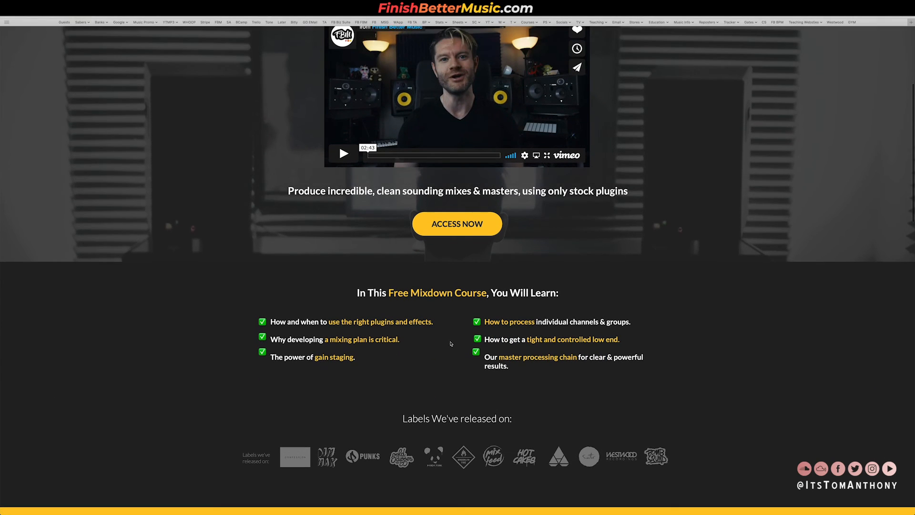
key(ctrl+Left)
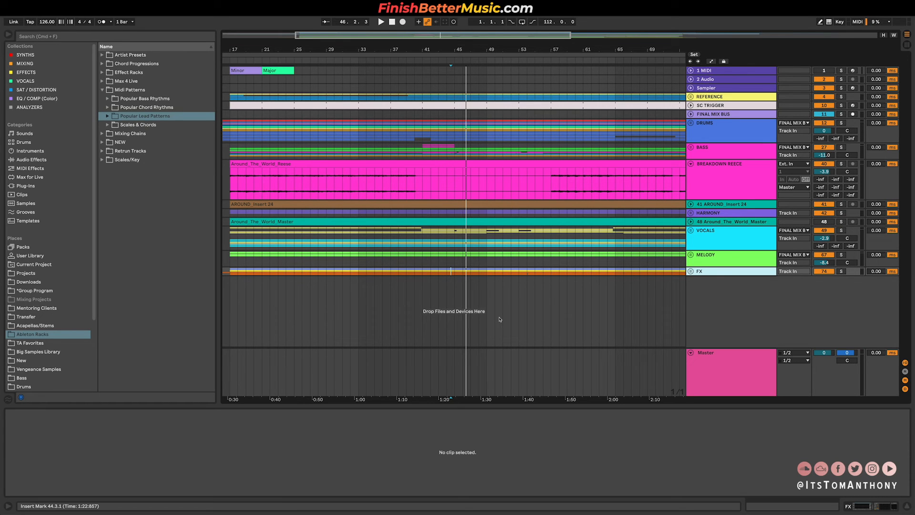
- Switch to the browser, look through the music mentoring program's application form page, and return to Ableton Live
key(ctrl+Left)
key(ctrl+Left)
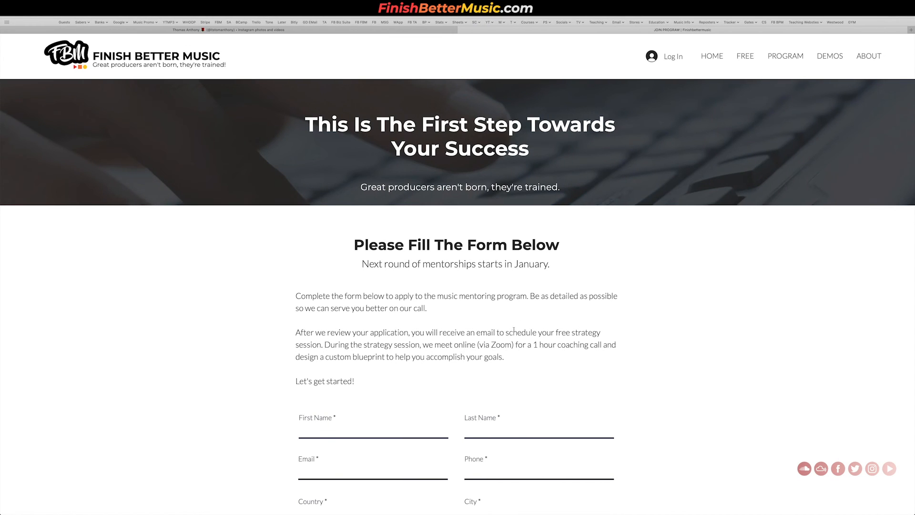
scroll(396, 393, down, 2)
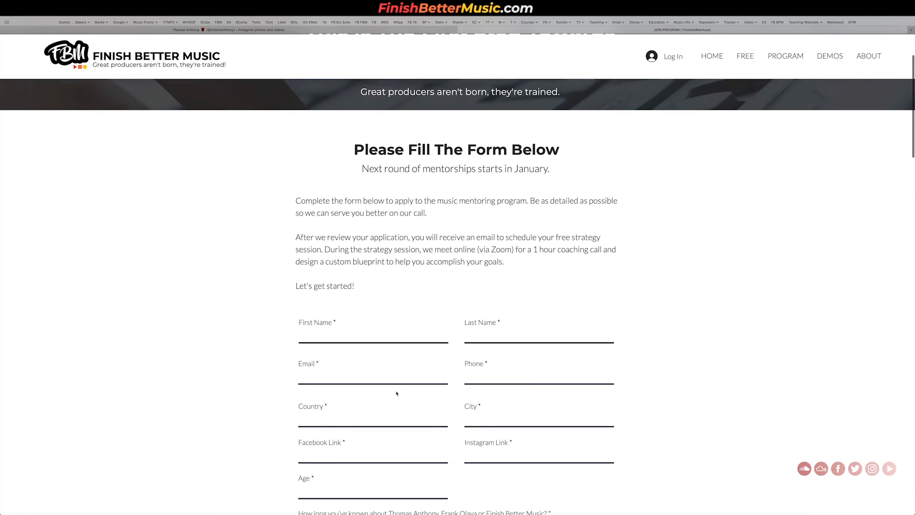
click(503, 380)
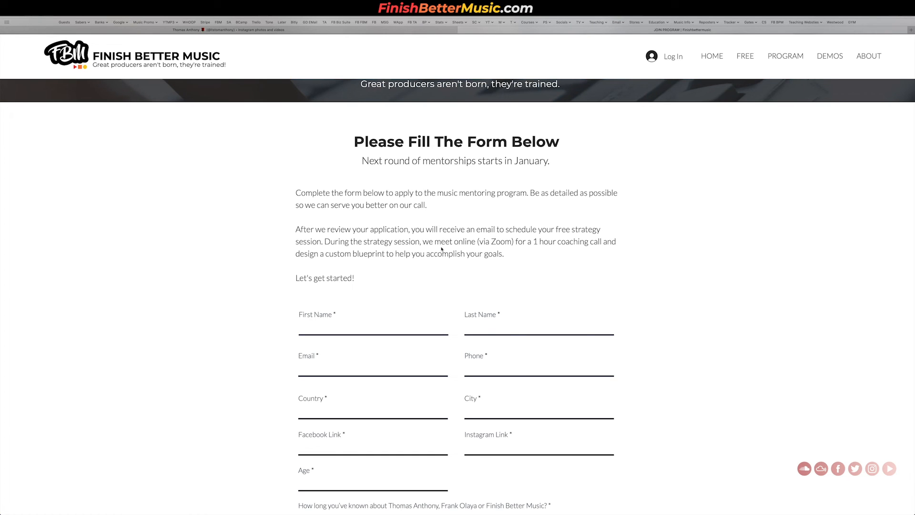
scroll(442, 248, up, 3)
key(ctrl+Right)
key(ctrl+Right)
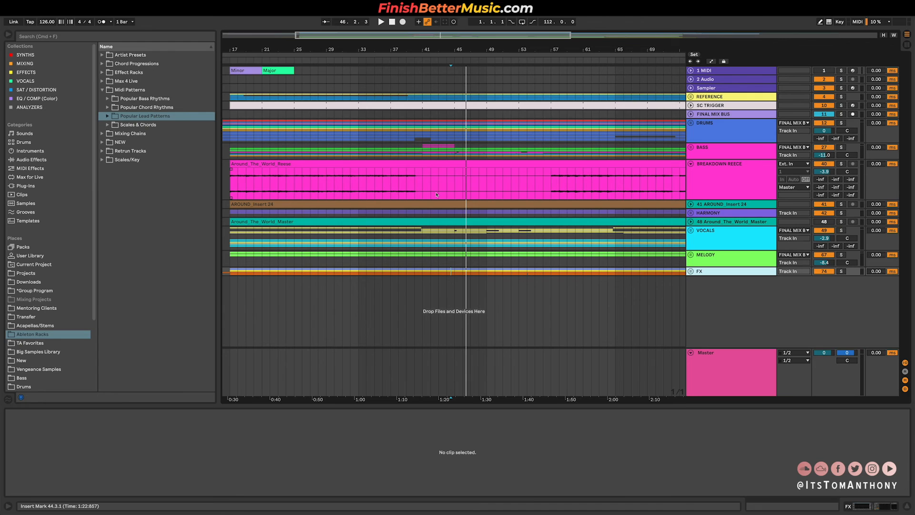
- Select the Around_The_World_Reese clip's time range from bar 17 to bar 45 on the BREAKDOWN REECE track
key(minus)
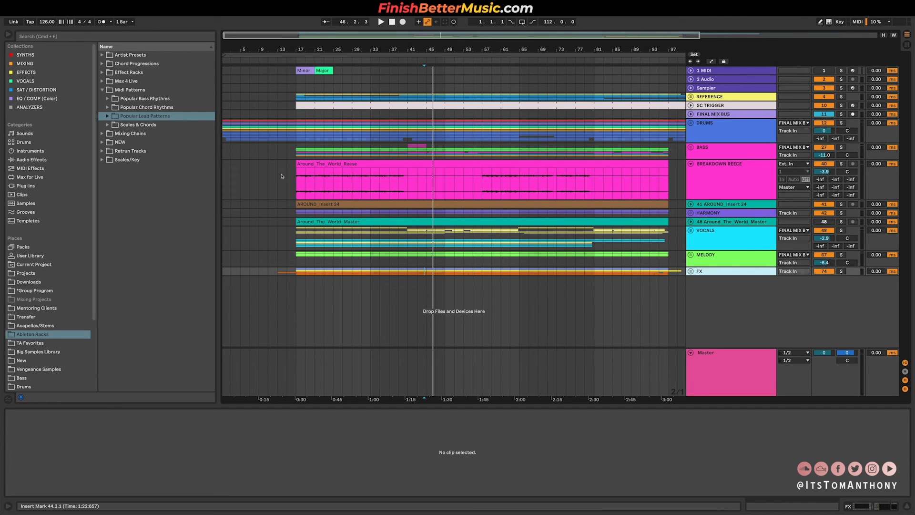
drag(295, 183, 426, 190)
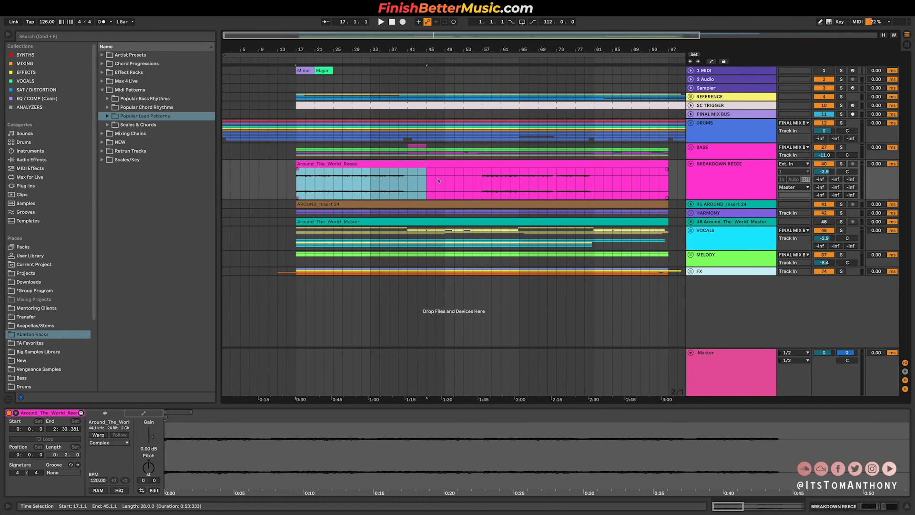